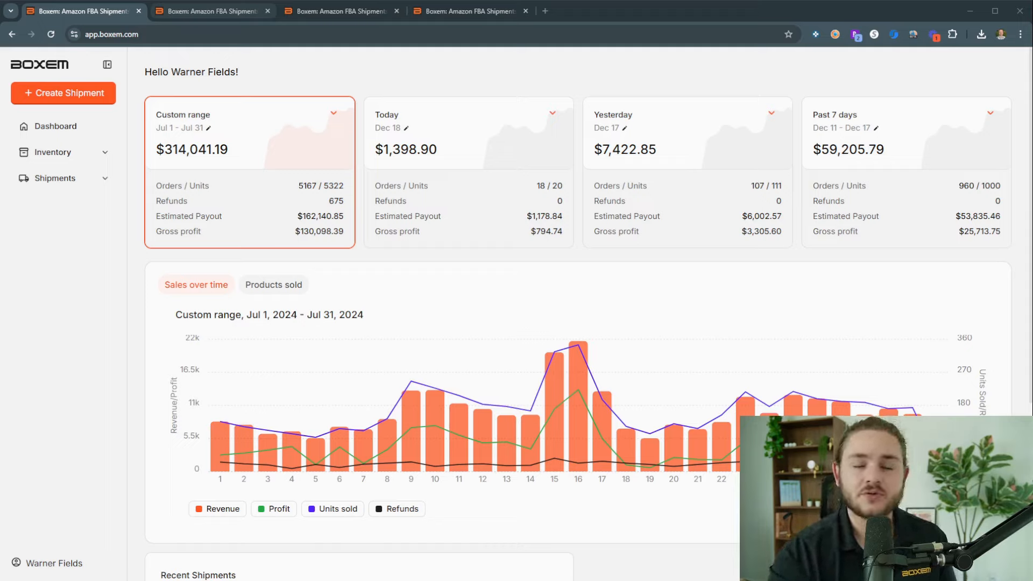
# Step: Search the FBA listing products for "mega gyr" and start a new SKU for the MEGA Pokémon Motion Gyarados building set
pyautogui.click(101, 153)
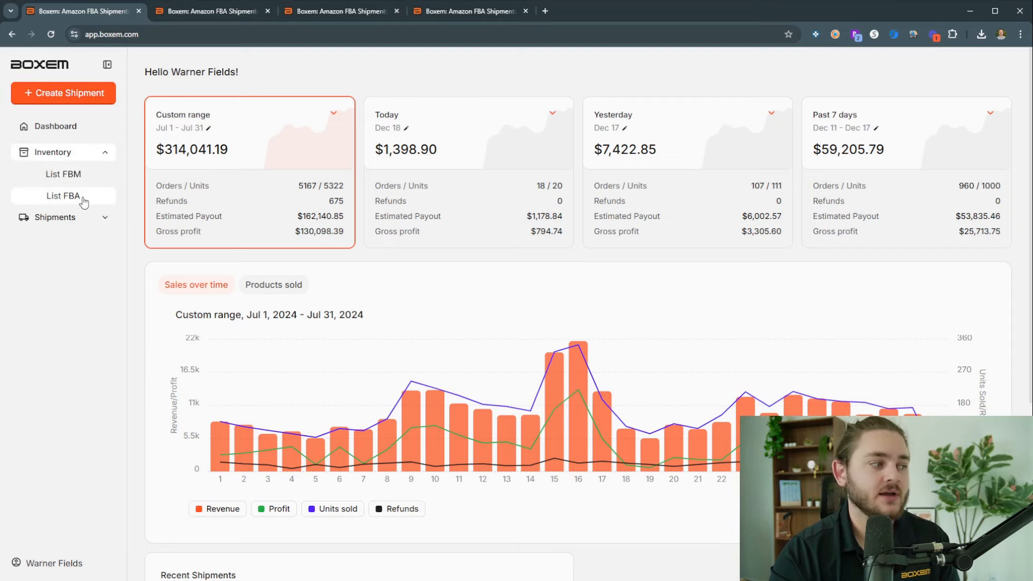
pyautogui.click(198, 18)
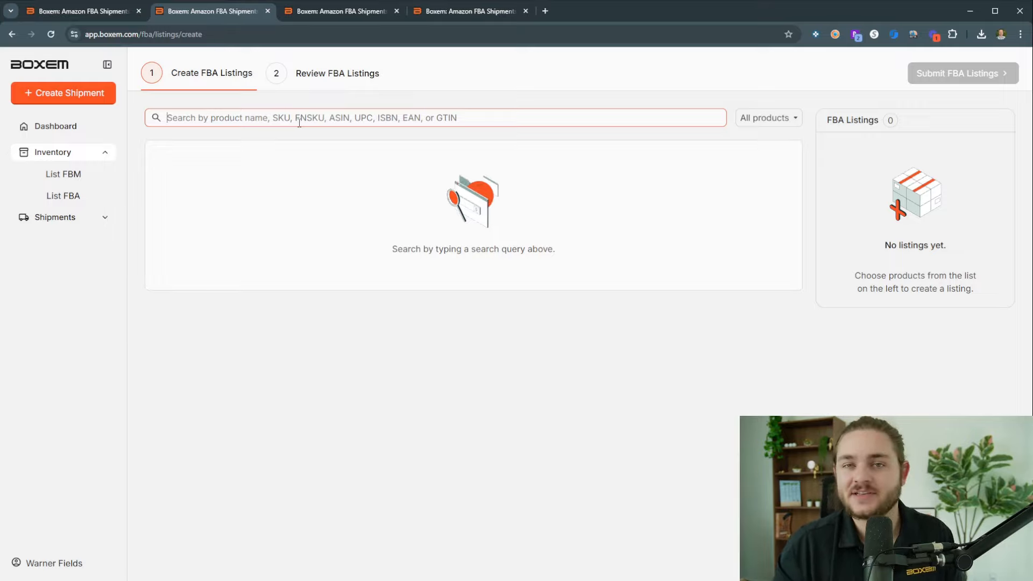
pyautogui.write('mega gyr')
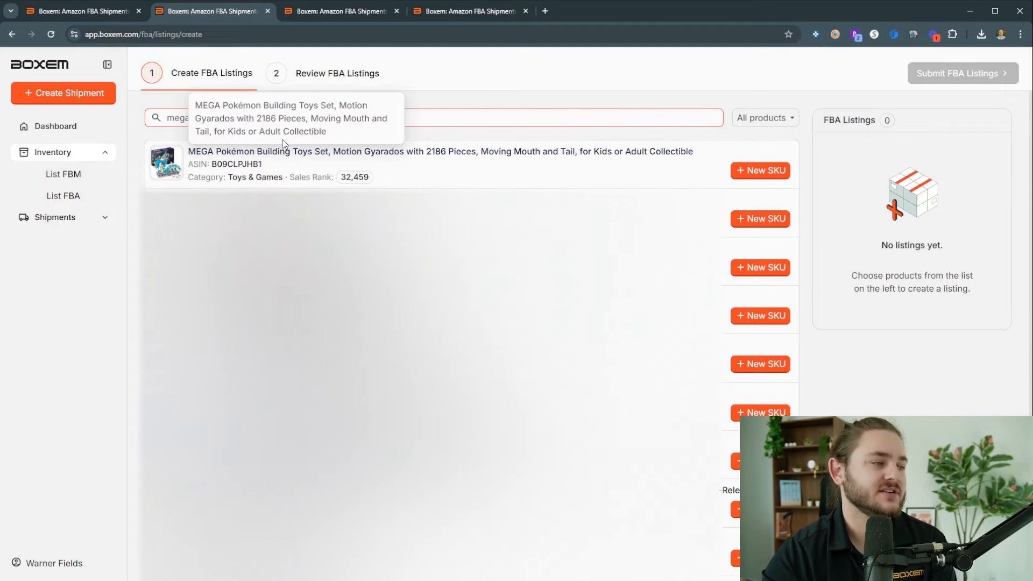
pyautogui.click(752, 177)
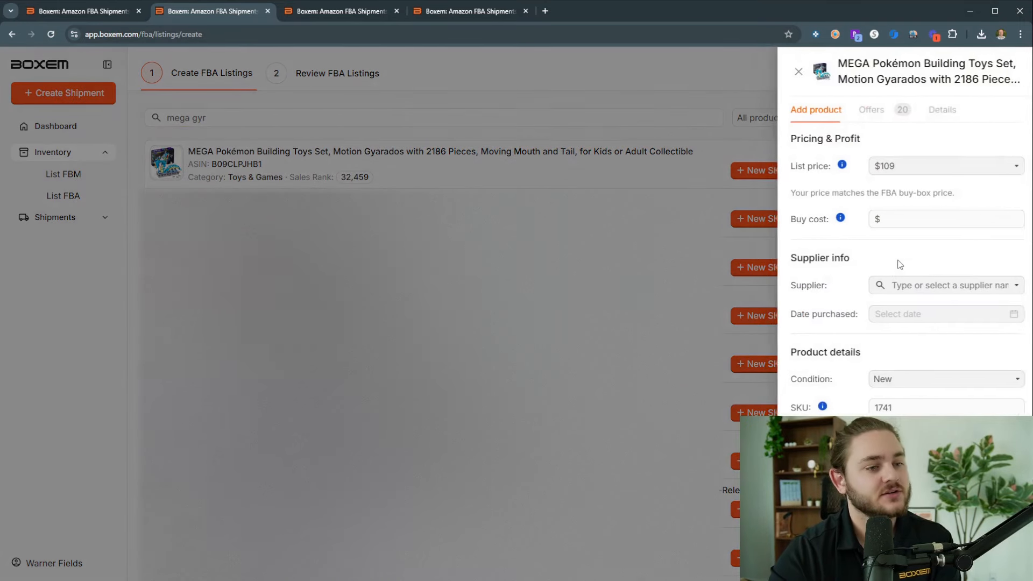
# Step: Set the new Gyarados SKU's list price to $130 and its buy cost to $39.99
pyautogui.tripleClick(883, 170)
pyautogui.write('130')
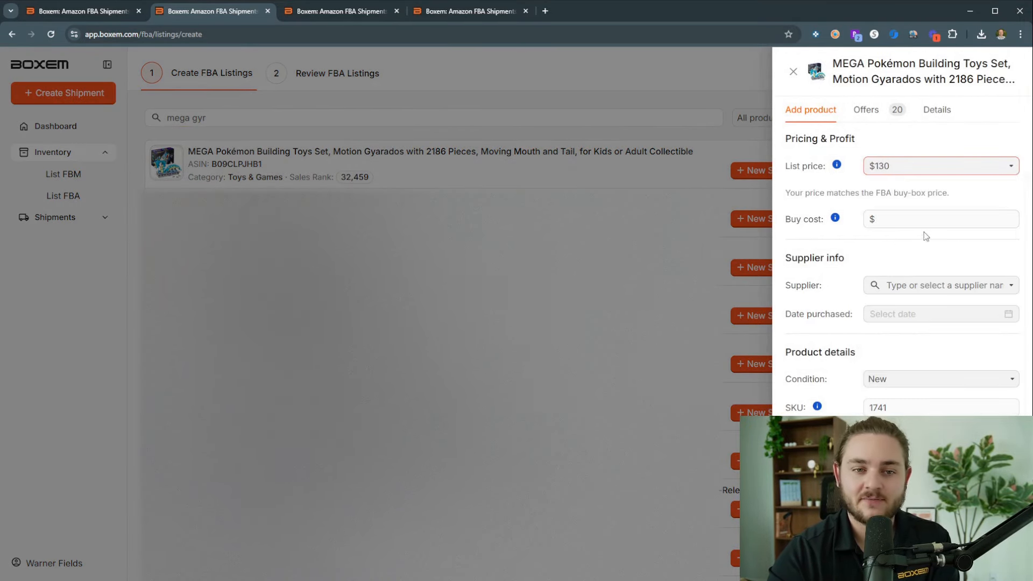
pyautogui.click(918, 225)
pyautogui.write('39.99')
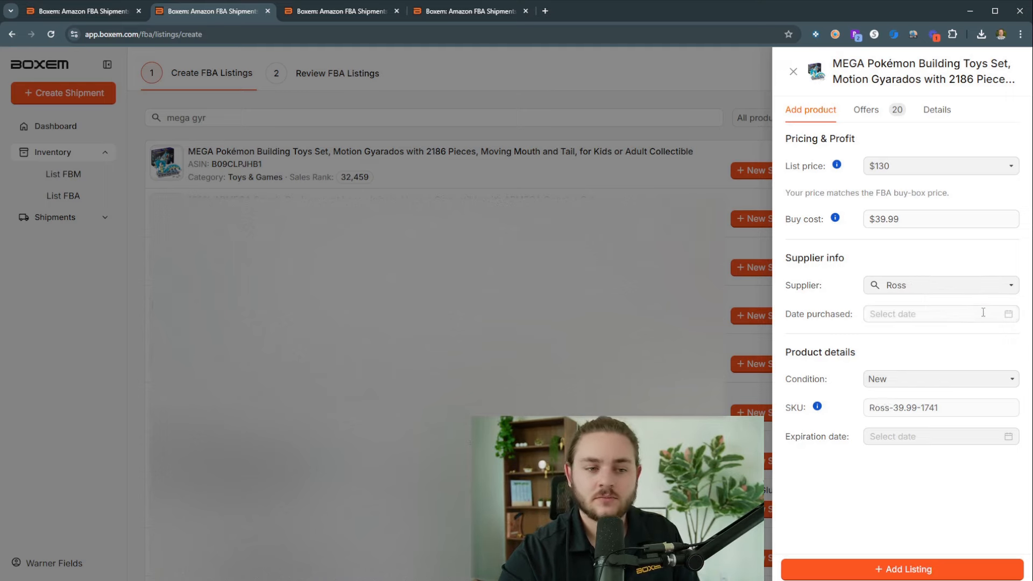
# Step: Set the supplier to Ross and the purchase date to 2024-12-18, and add the Gyarados listing
pyautogui.click(983, 312)
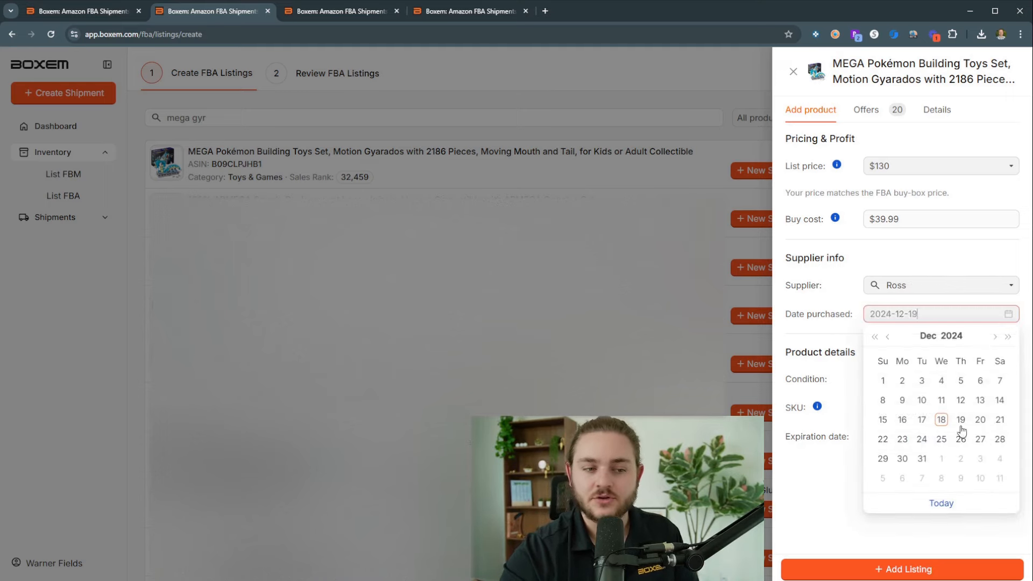
pyautogui.click(942, 508)
pyautogui.click(823, 327)
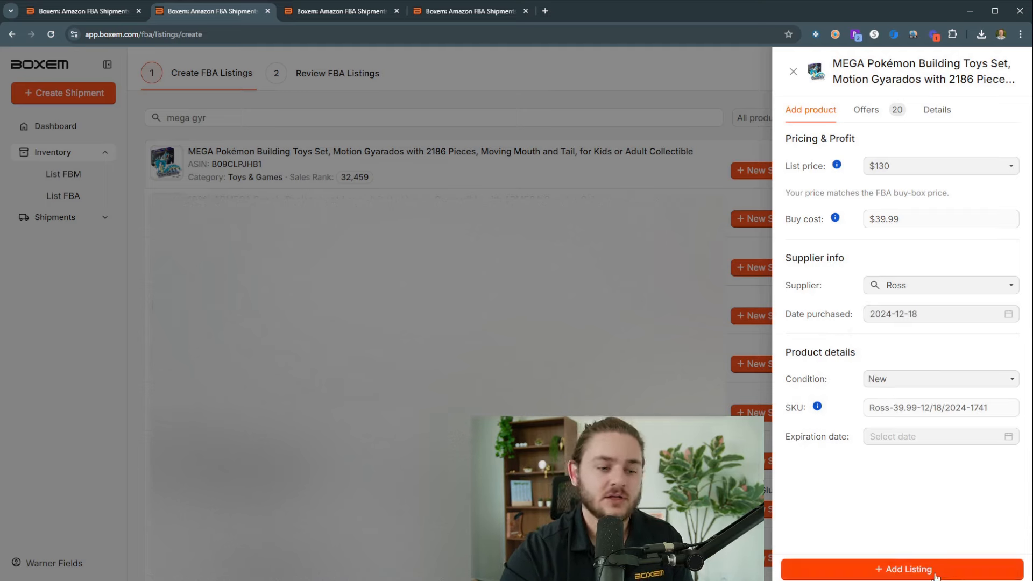
pyautogui.click(914, 569)
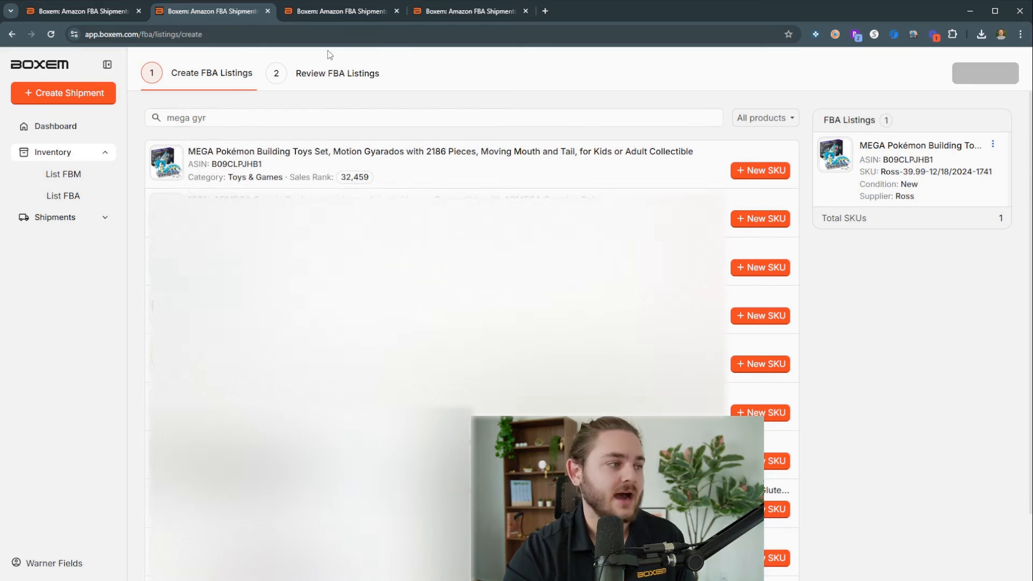
# Step: Compare the processing status of the newly submitted Gyarados listing with that of the one submitted earlier
pyautogui.click(328, 14)
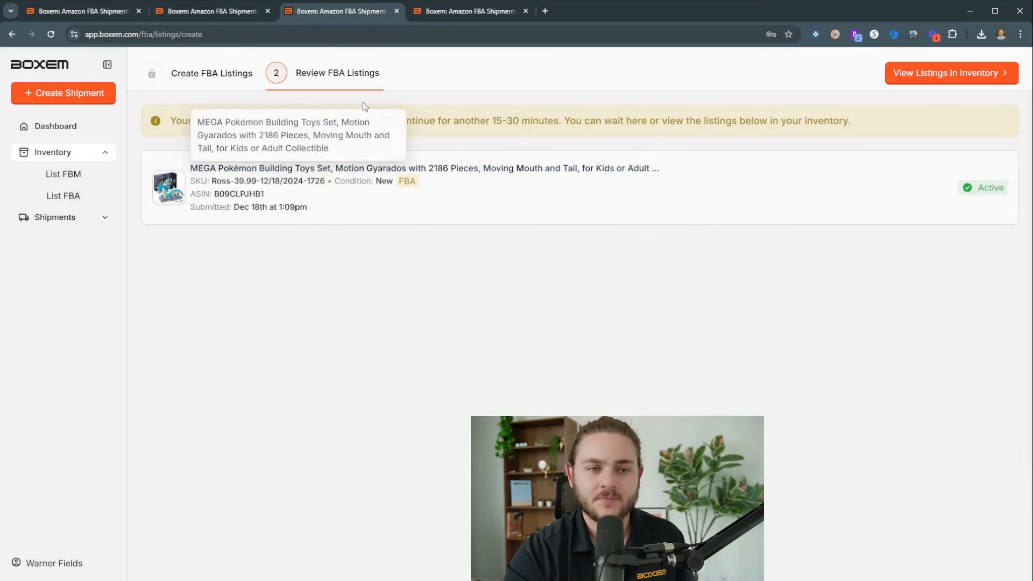
pyautogui.click(221, 11)
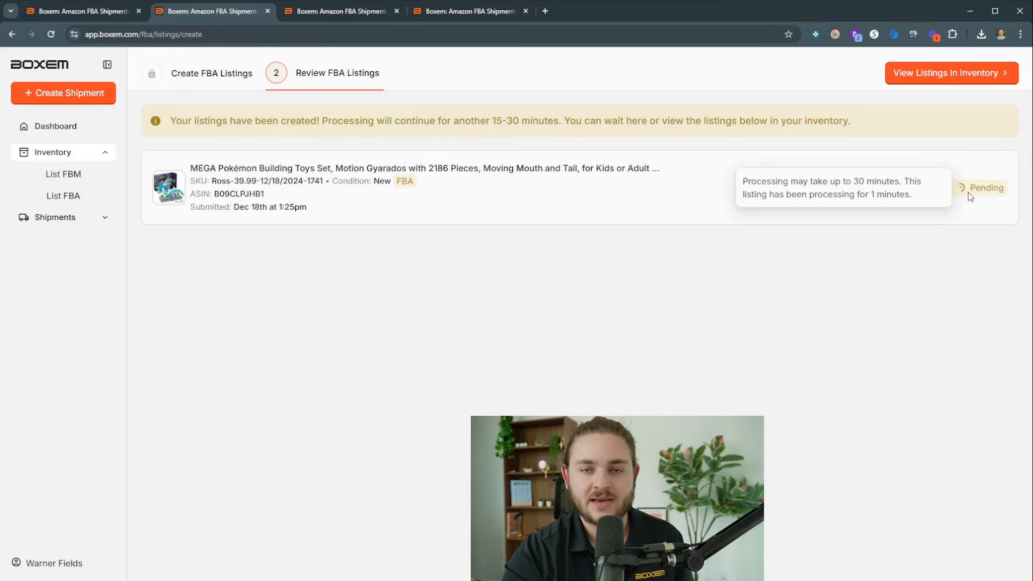
pyautogui.click(336, 19)
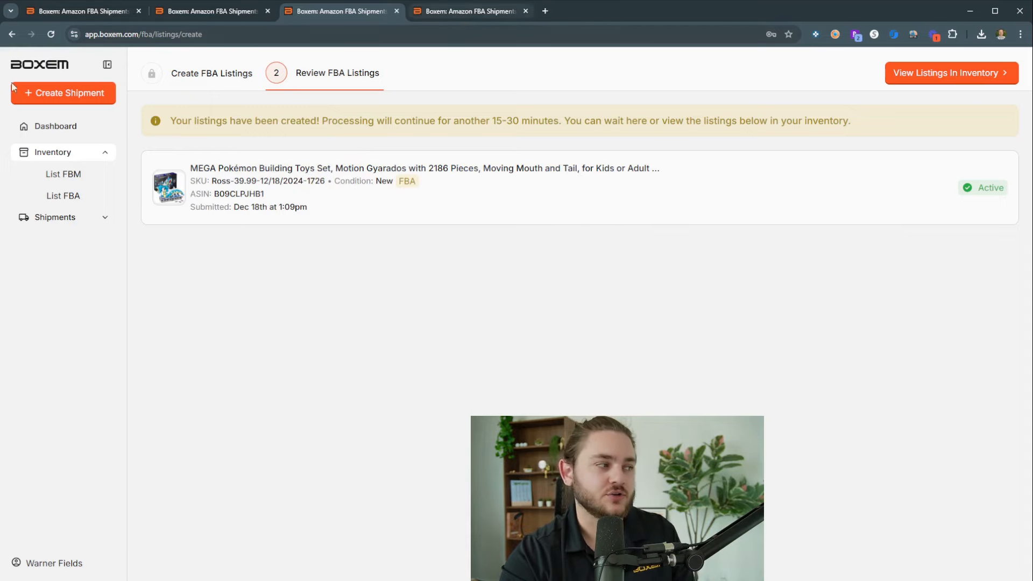
# Step: Go to the new shipment form and examine its fulfillment type, shipping method and ready-to-ship date choices
pyautogui.click(466, 11)
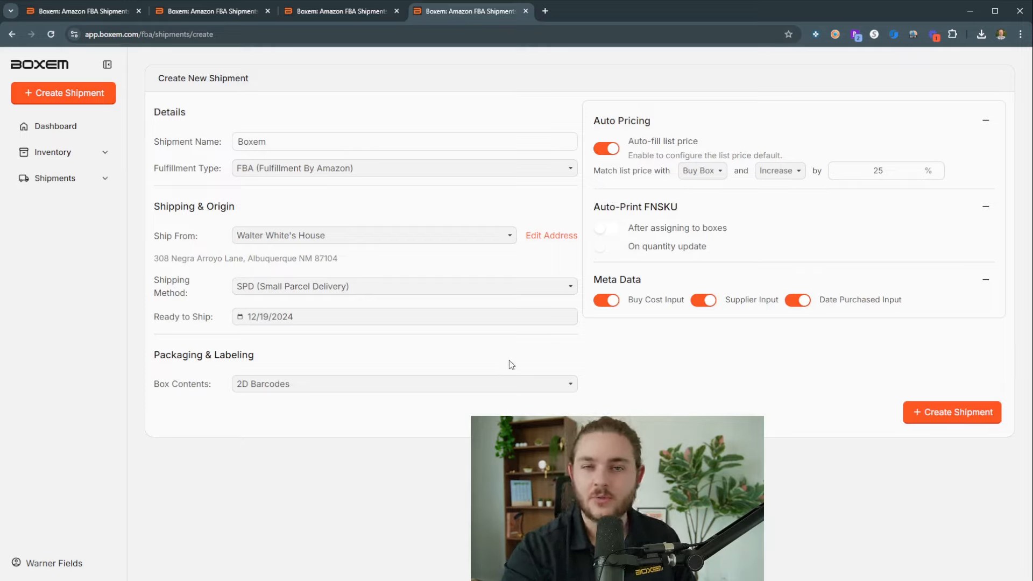
pyautogui.click(324, 177)
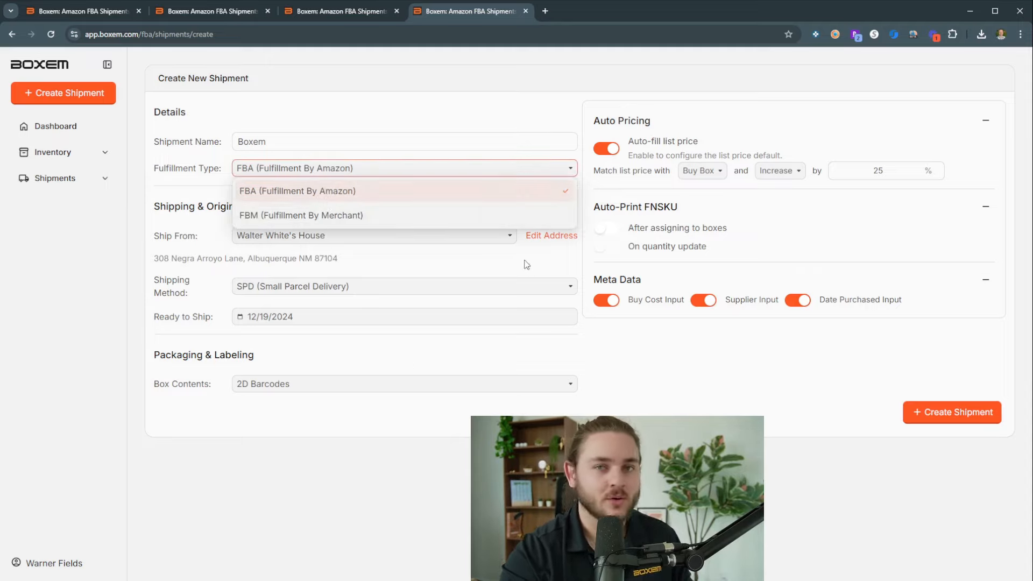
pyautogui.click(543, 259)
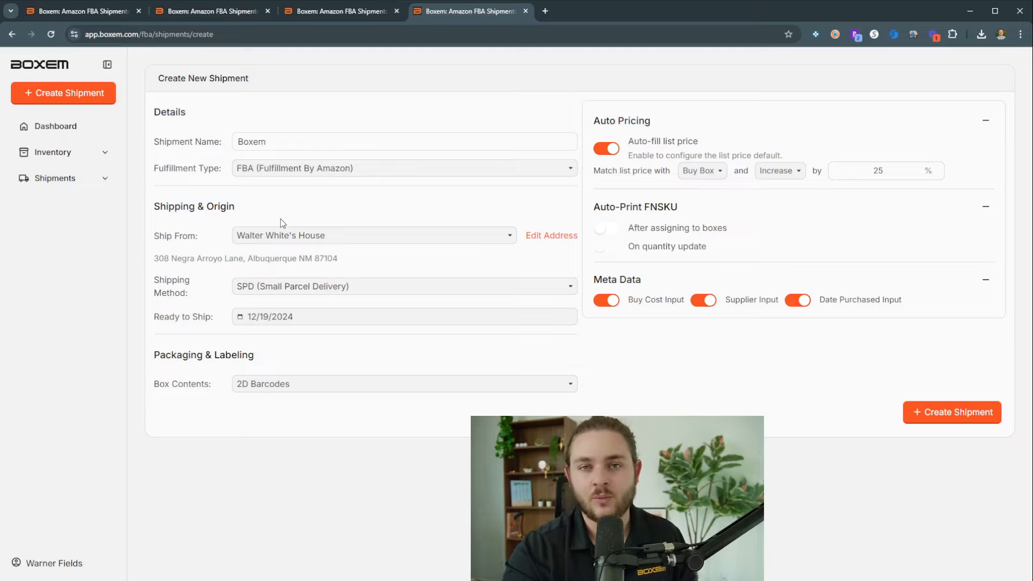
pyautogui.click(322, 291)
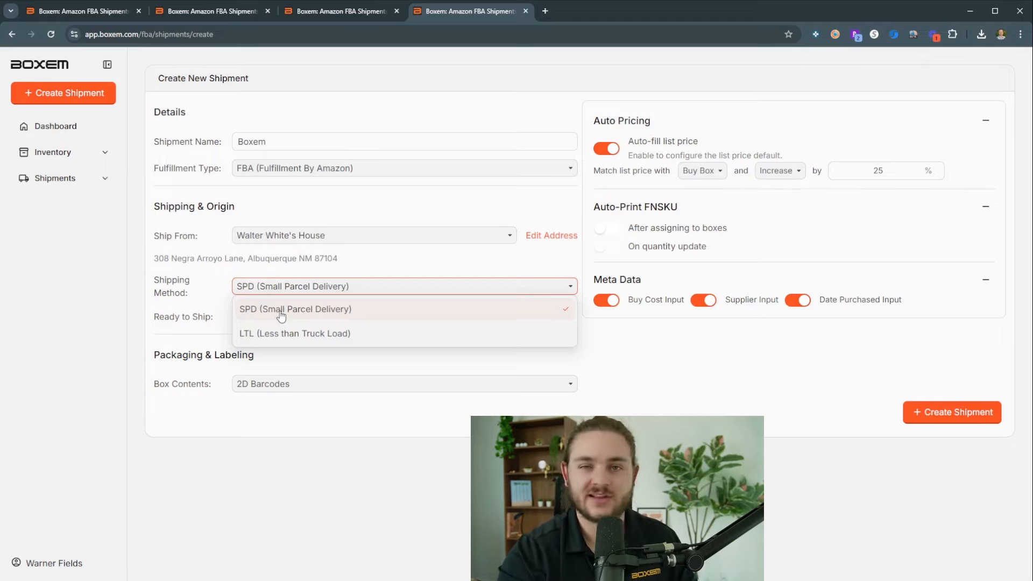
pyautogui.click(817, 418)
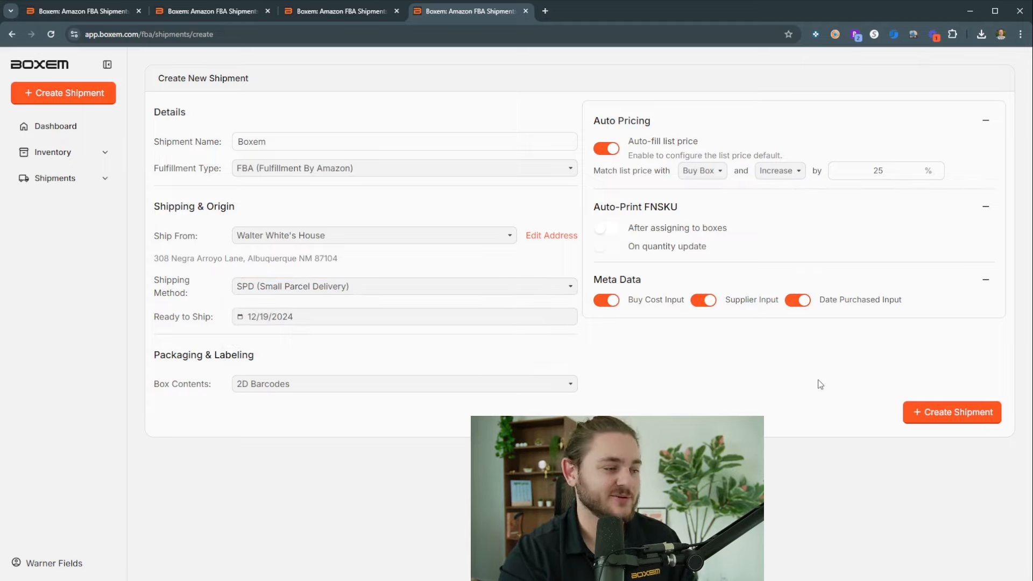
pyautogui.click(237, 321)
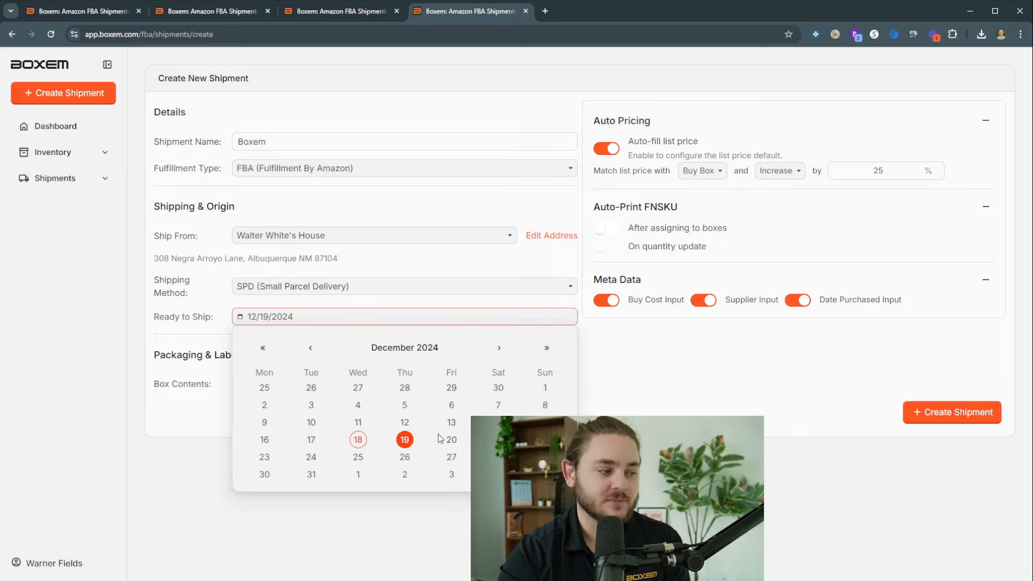
pyautogui.click(662, 408)
pyautogui.click(254, 318)
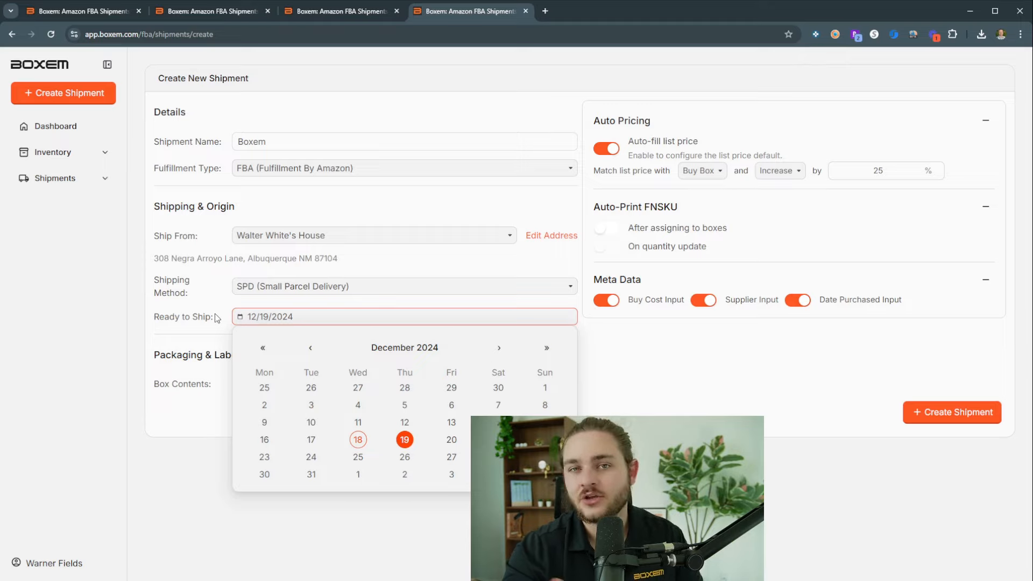
pyautogui.click(774, 357)
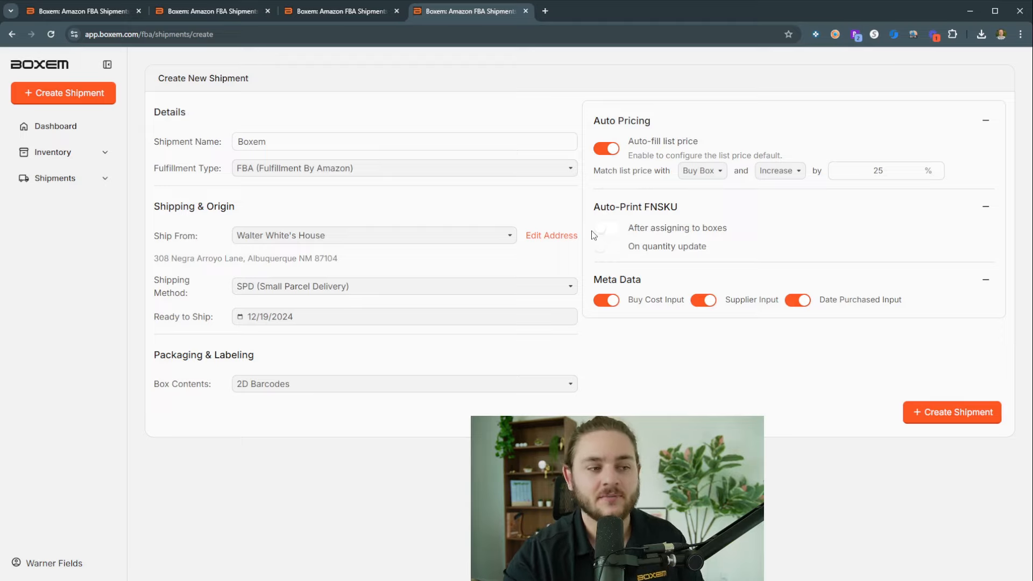
# Step: Switch automatic FNSKU printing after assigning to boxes on and back off
pyautogui.click(606, 229)
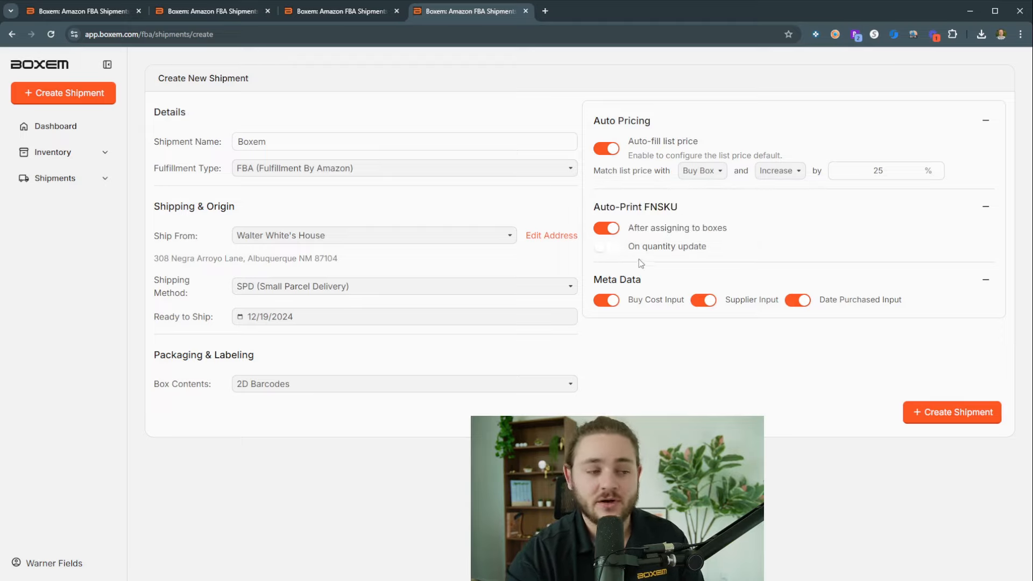
pyautogui.moveTo(594, 235)
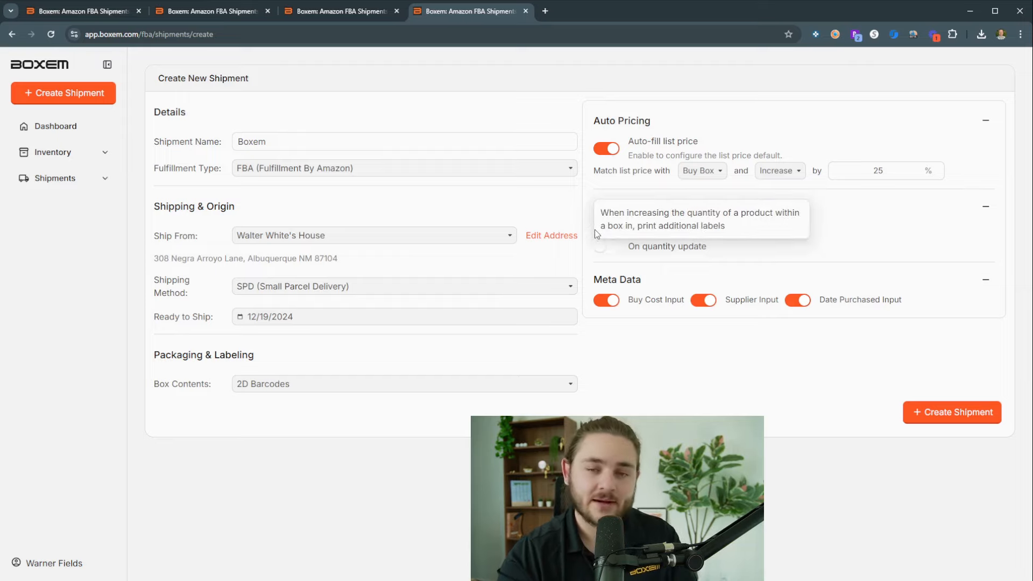
pyautogui.click(607, 232)
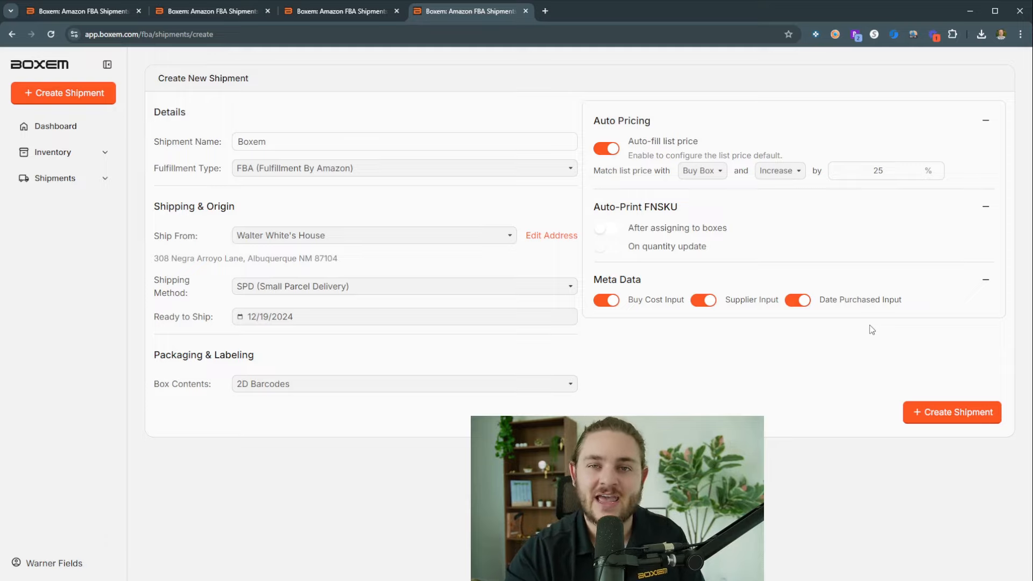
# Step: Create the shipment, search its products for "mega", and choose the Gyarados set's SKU Ross-39.99-12/17/2024-1764 for adding
pyautogui.click(938, 426)
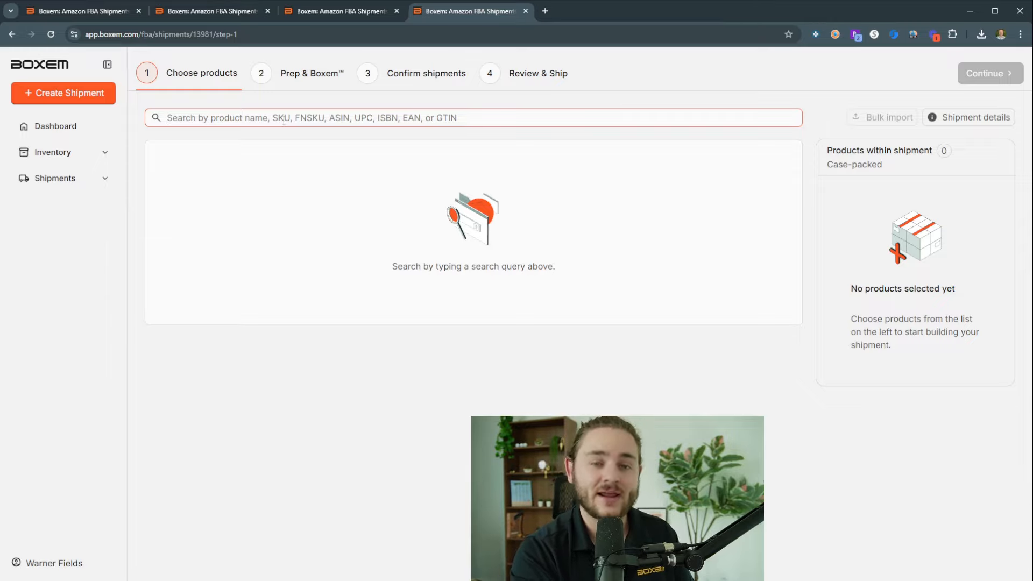
pyautogui.write('mega')
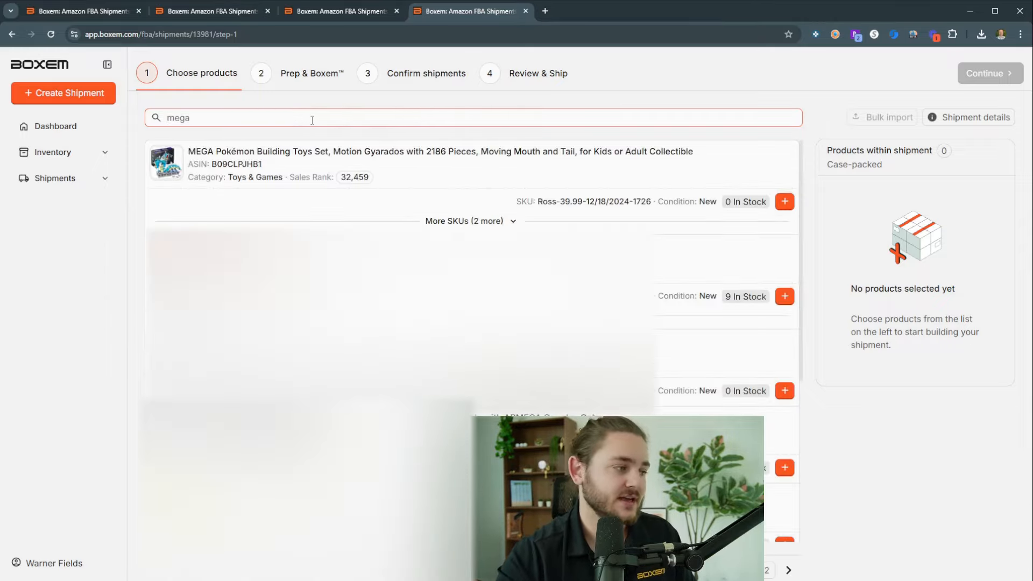
pyautogui.click(509, 221)
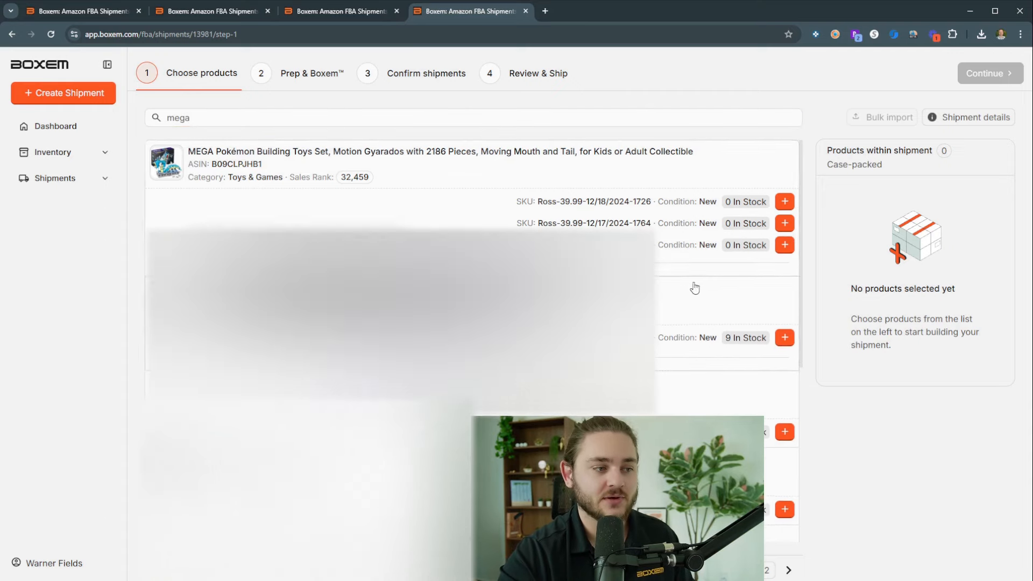
pyautogui.click(785, 223)
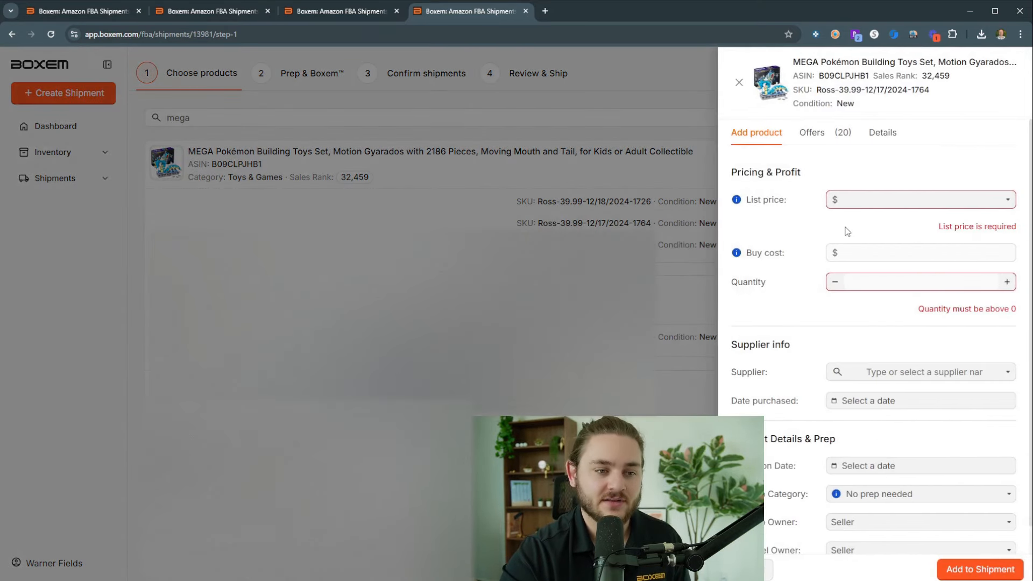
# Step: Set the shipment product's list price to $139.98, its buy cost to $39.99 and its quantity to 10
pyautogui.click(913, 206)
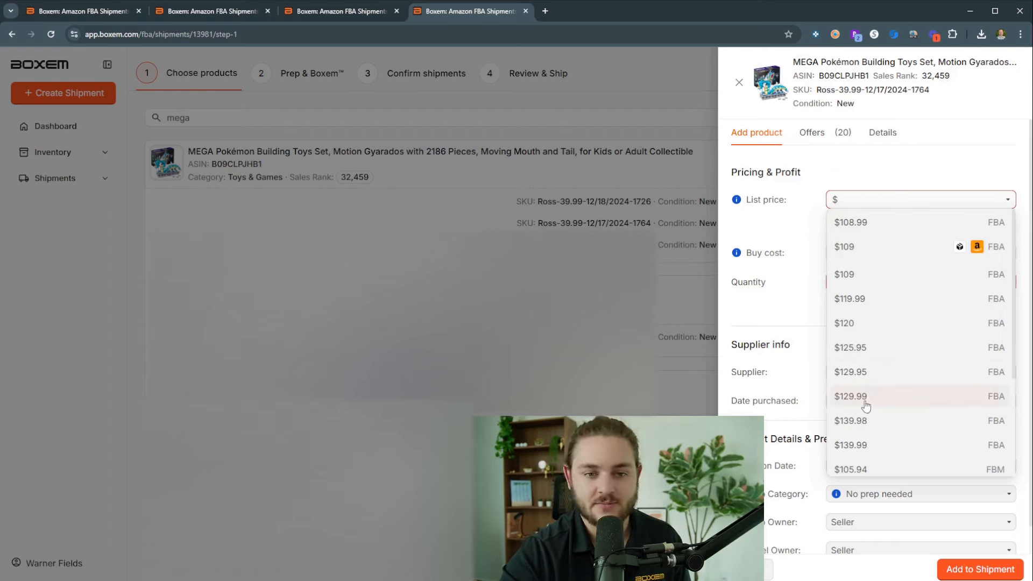
pyautogui.click(867, 421)
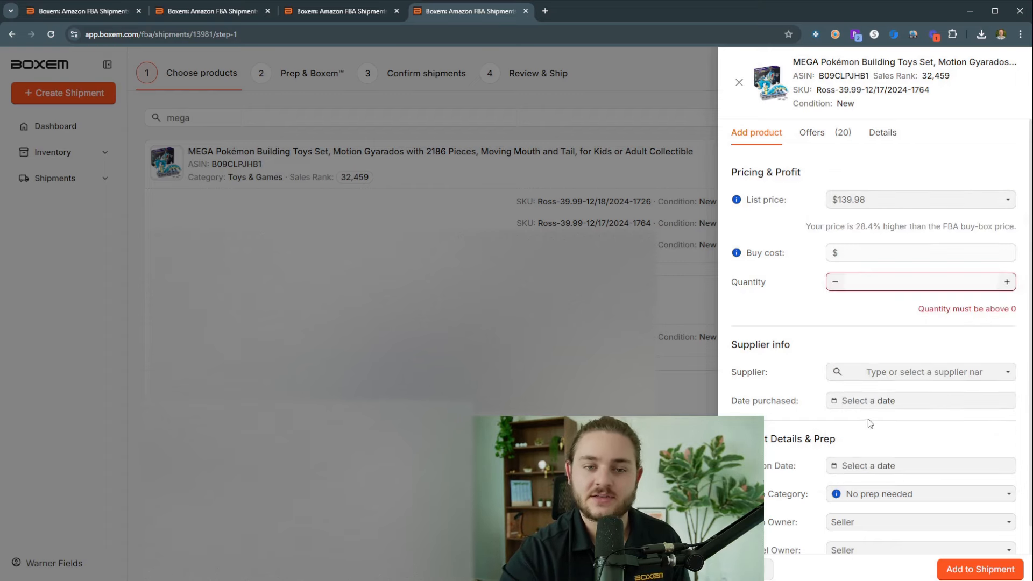
pyautogui.click(893, 251)
pyautogui.write('39.99')
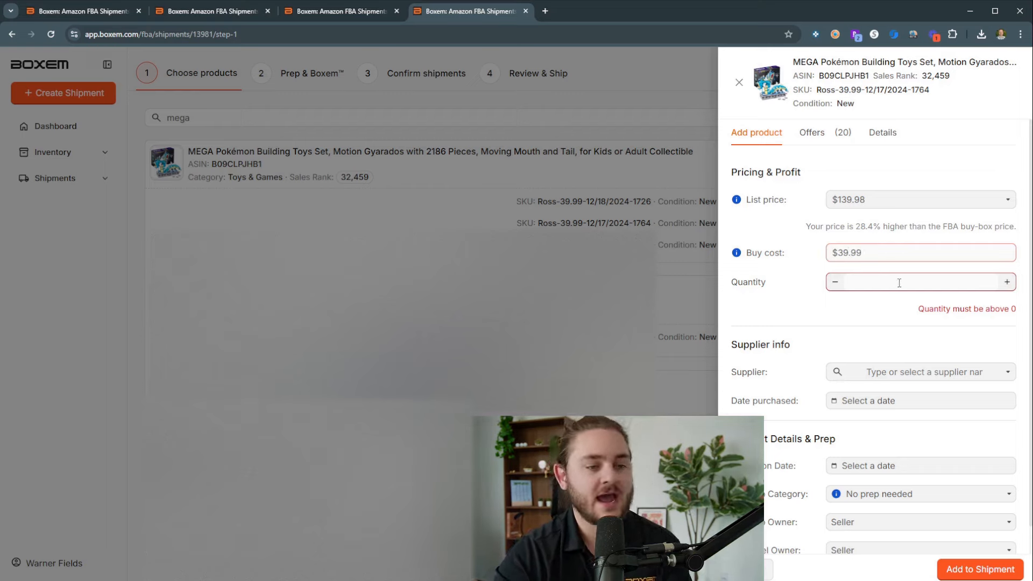
pyautogui.click(898, 282)
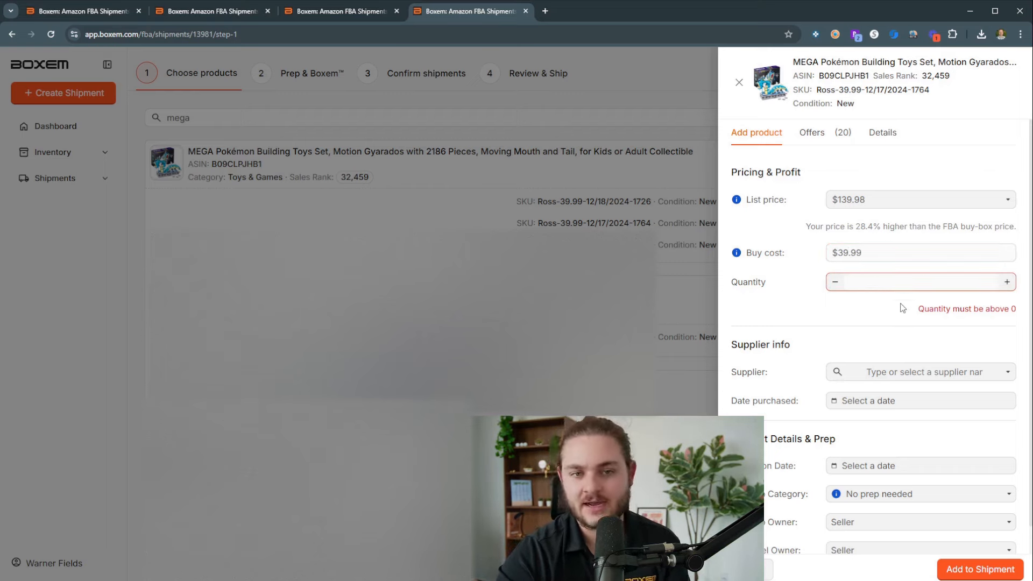
pyautogui.write('10')
pyautogui.click(796, 299)
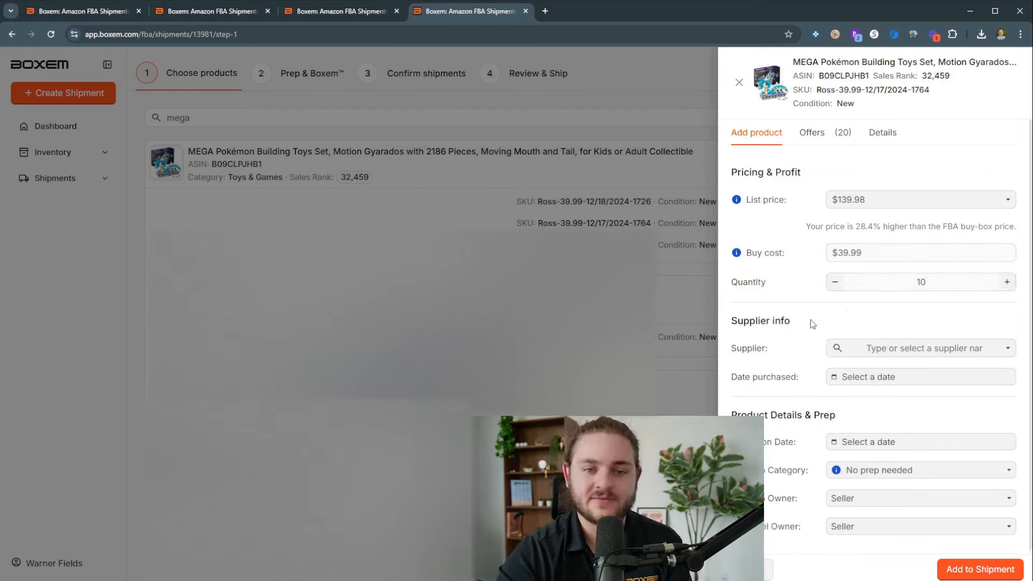
# Step: Set the supplier to Ross and the purchase date to 12/18/2024, leaving the expiration date empty
pyautogui.click(909, 350)
pyautogui.click(876, 376)
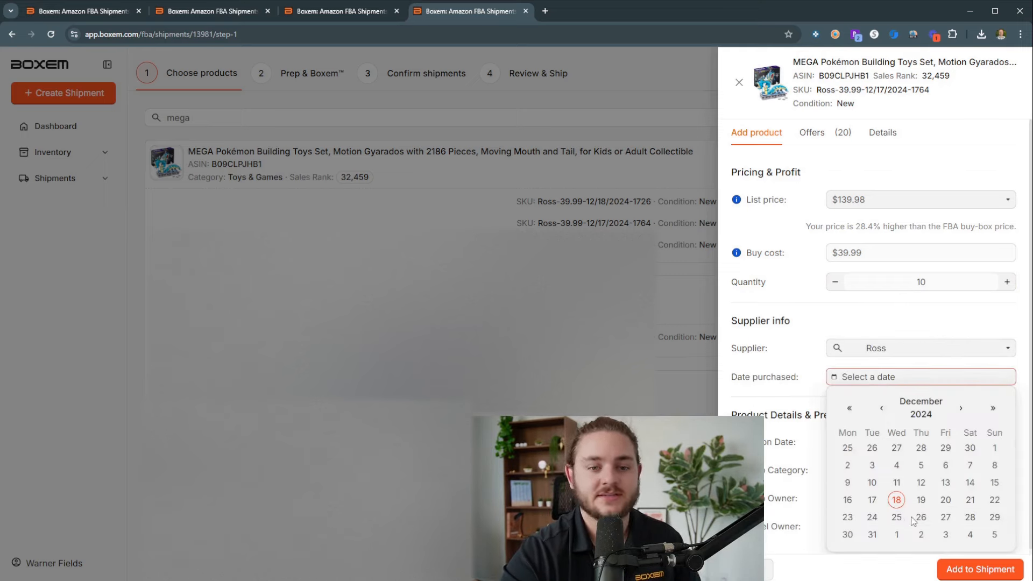
pyautogui.click(895, 500)
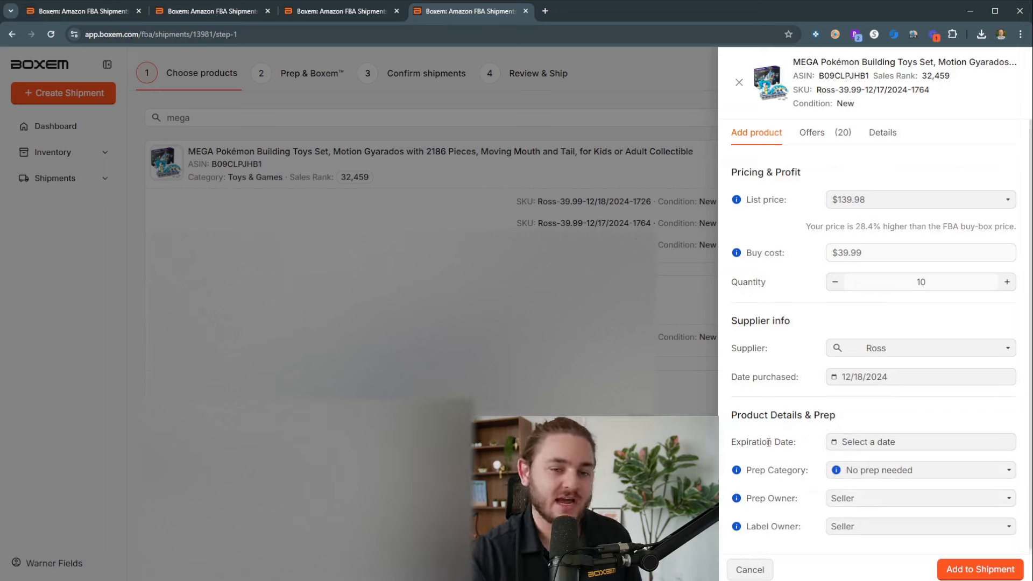
pyautogui.click(847, 446)
pyautogui.click(867, 412)
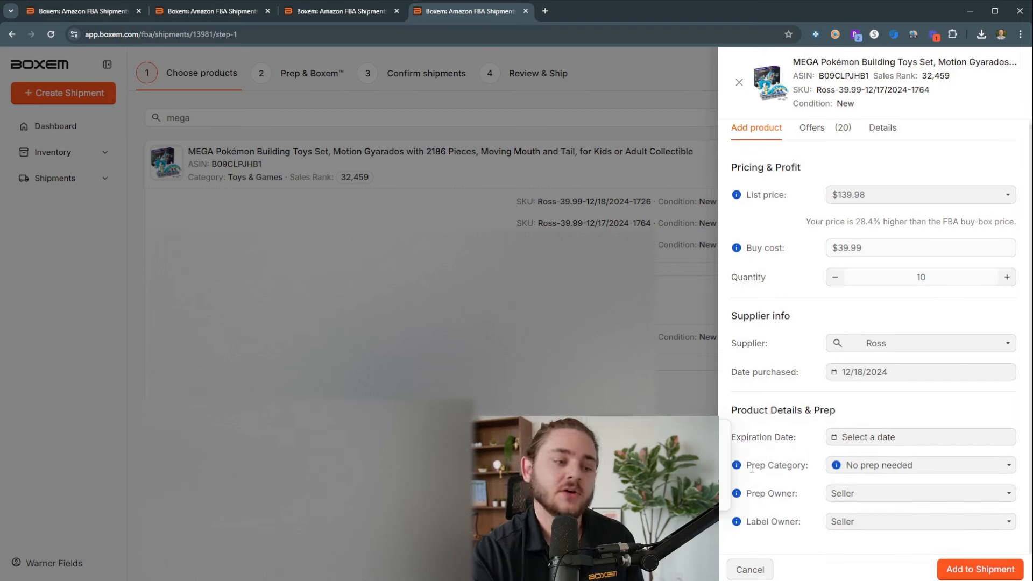
# Step: Check the available prep categories, keep No prep needed, and add the Gyarados set to the shipment
pyautogui.click(876, 467)
pyautogui.scroll(-2, 914, 488)
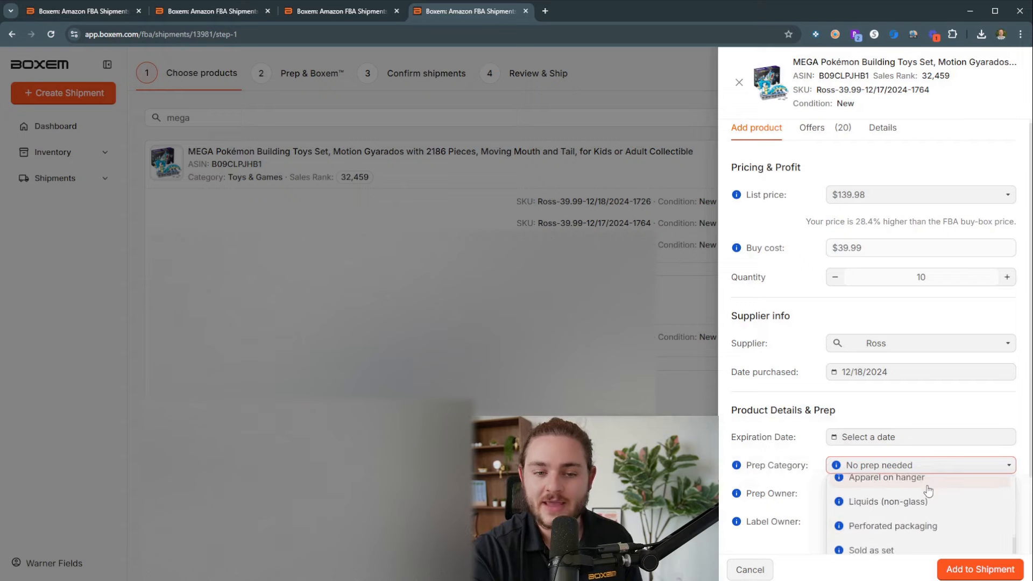
pyautogui.scroll(-4, 914, 484)
pyautogui.scroll(5, 871, 471)
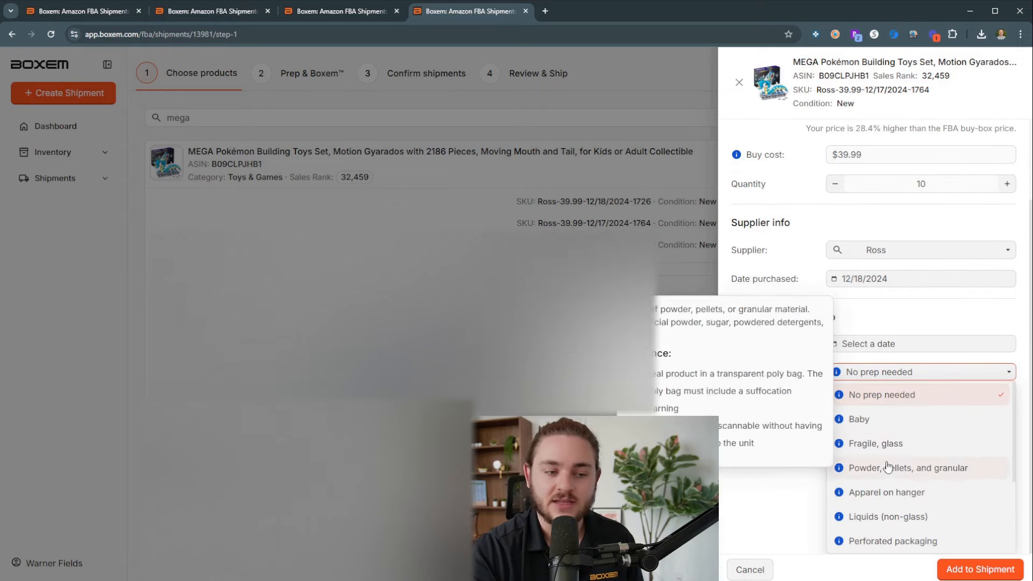
pyautogui.scroll(-3, 887, 463)
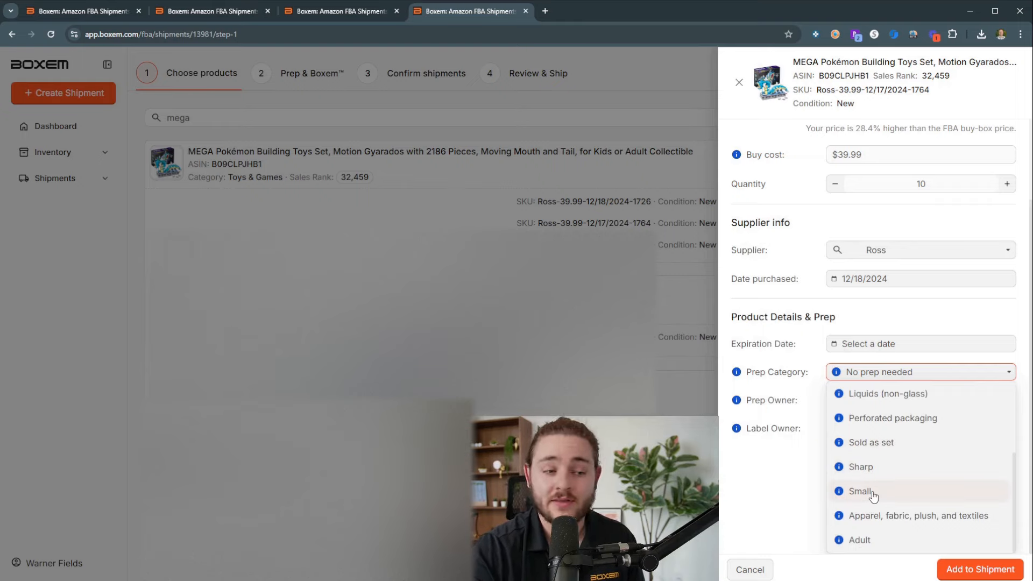
pyautogui.scroll(3, 873, 492)
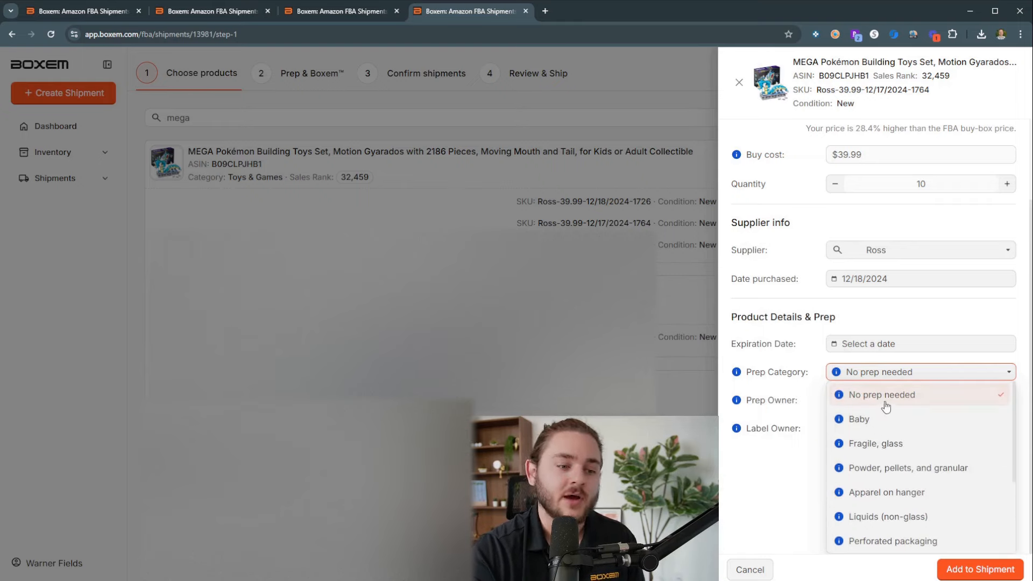
pyautogui.scroll(-3, 899, 431)
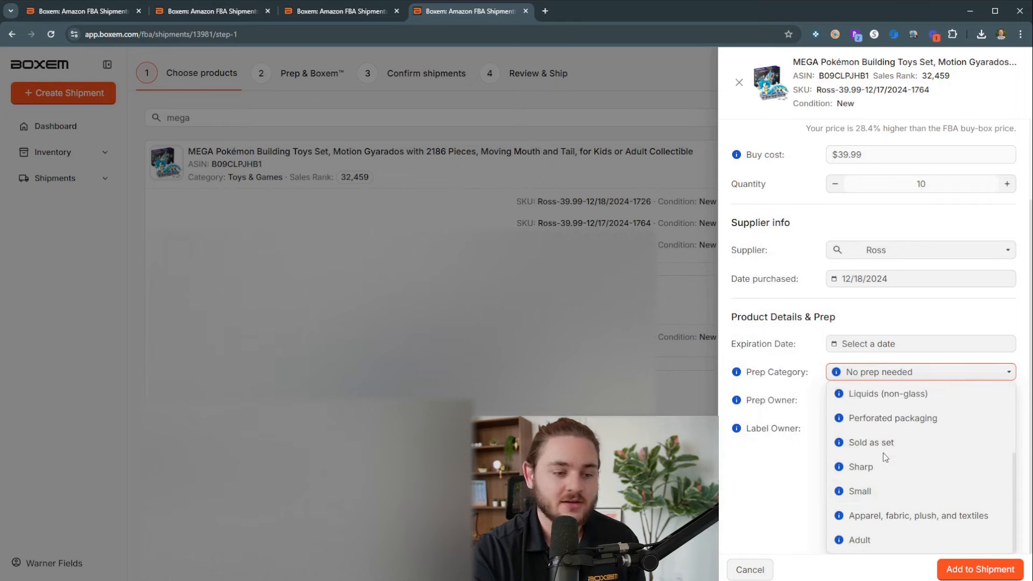
pyautogui.scroll(1, 883, 463)
pyautogui.scroll(6, 861, 457)
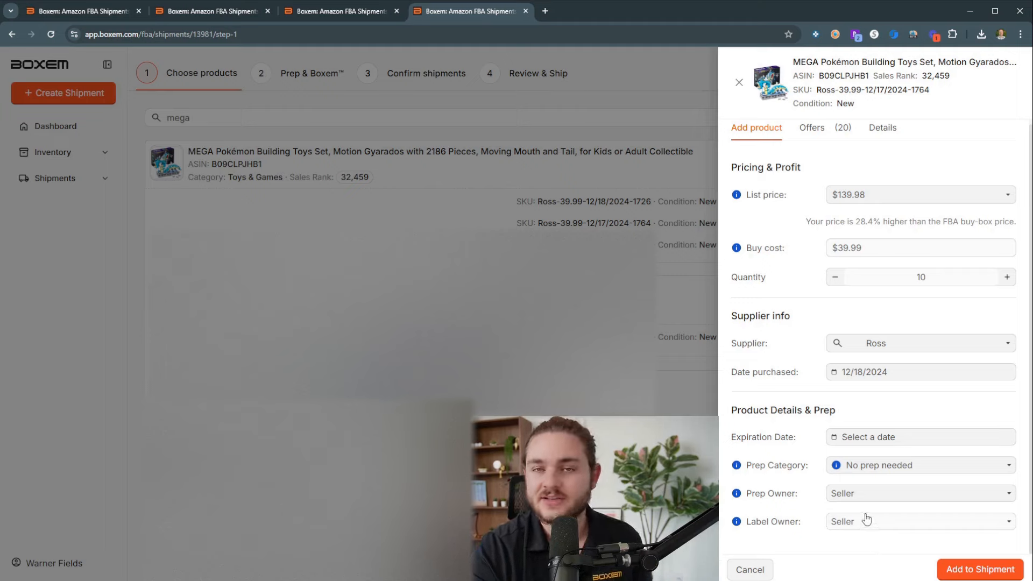
pyautogui.click(1001, 570)
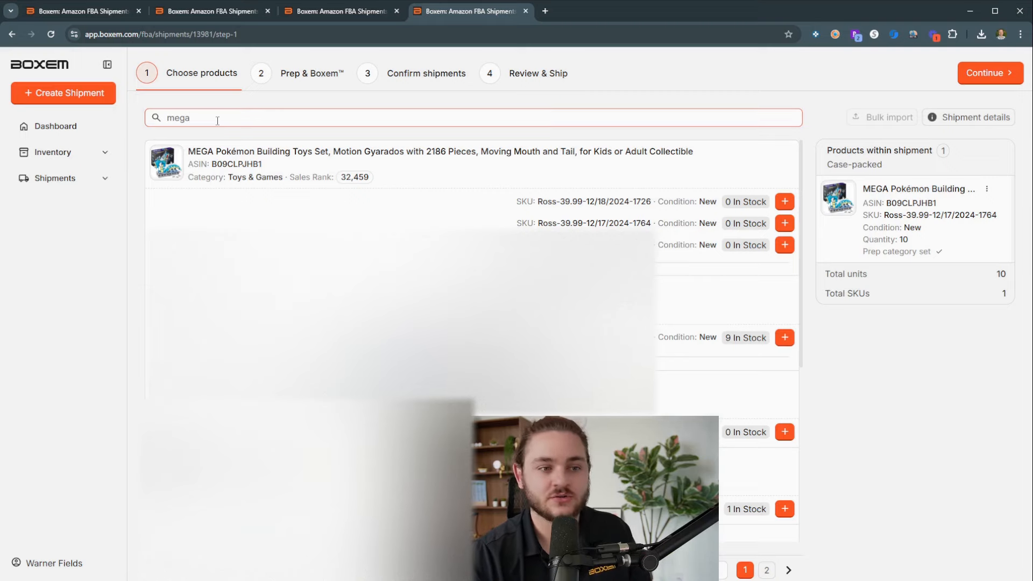
# Step: Search the shipment's products for "stafford" and choose the T-shirt SKU Testing-10.00-12/11/2024-1634 for adding
pyautogui.hotkey('ctrl', 'a')
pyautogui.press('BackSpace')
pyautogui.write('stafford')
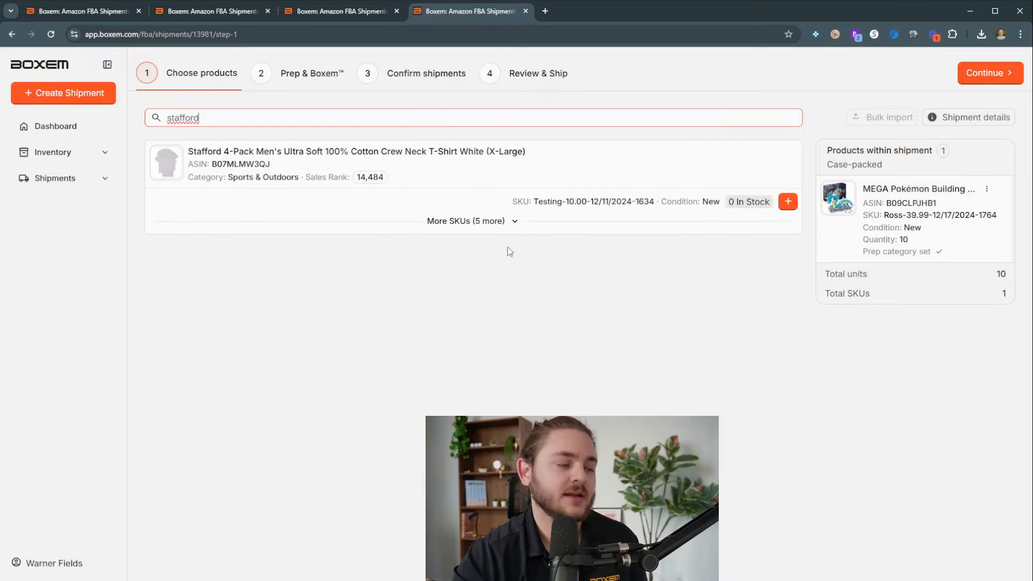
pyautogui.click(787, 201)
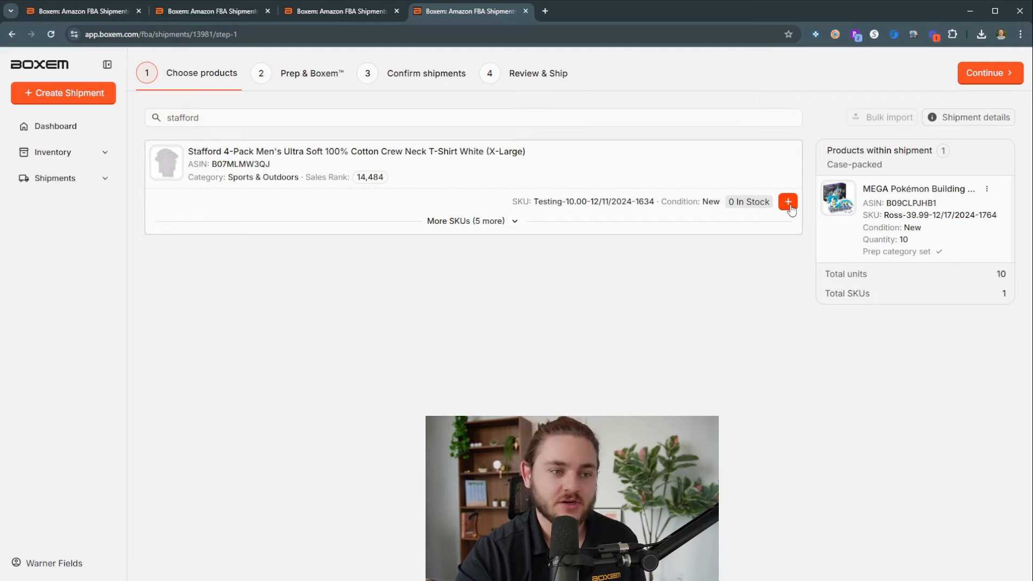
# Step: Give the Stafford T-shirts a quantity of 10, supplier Ross and purchase date 12/18/2024, and add them to the shipment
pyautogui.click(875, 280)
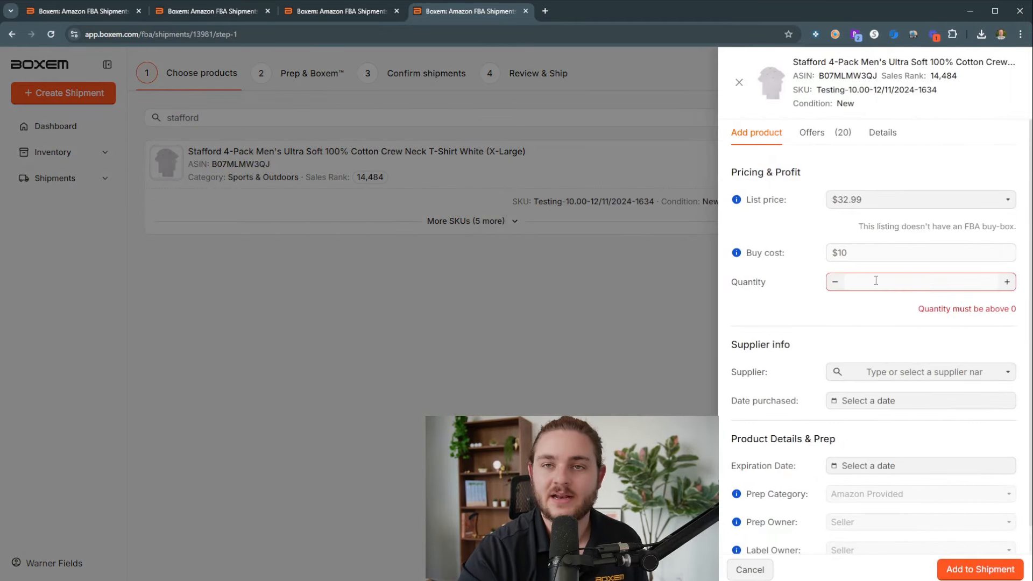
pyautogui.write('10')
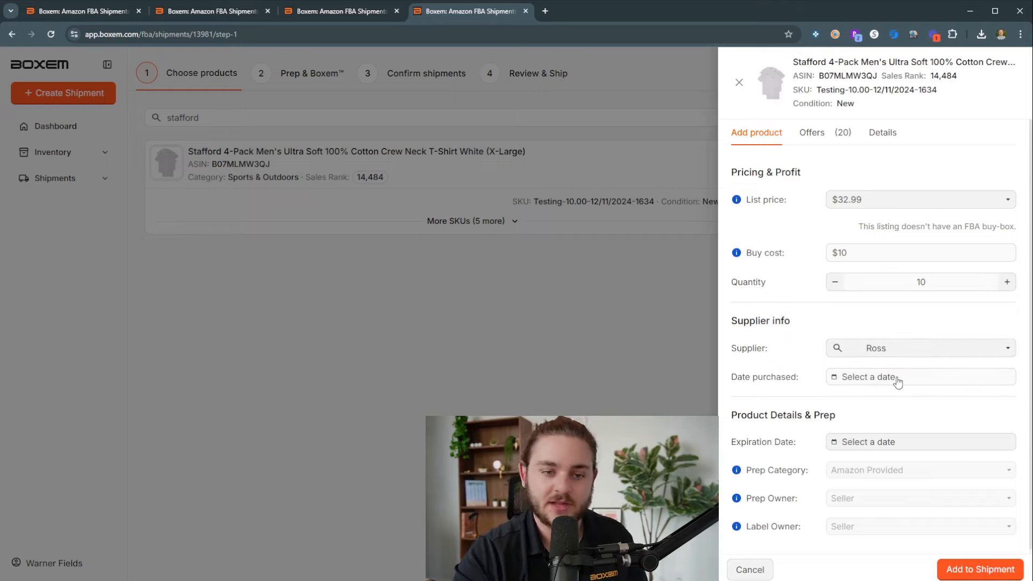
pyautogui.click(894, 378)
pyautogui.click(891, 500)
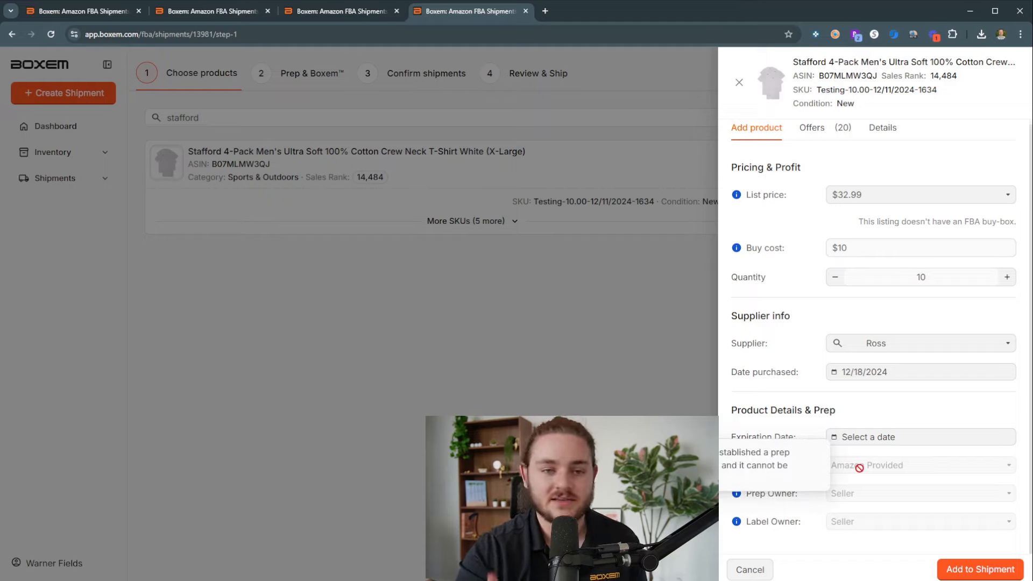
pyautogui.click(967, 570)
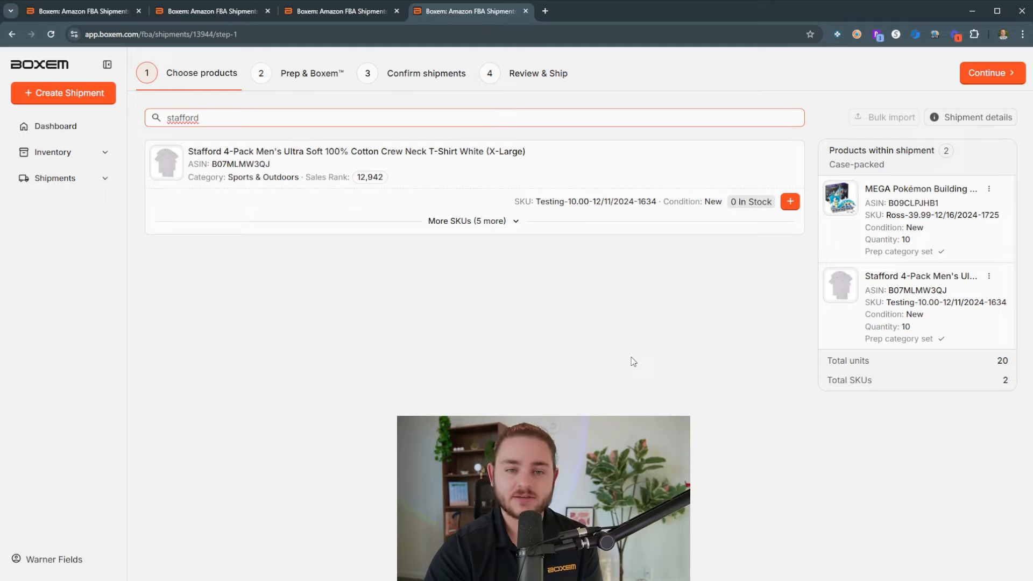
# Step: Submit the chosen products to Amazon and create the shipment's first box
pyautogui.click(995, 75)
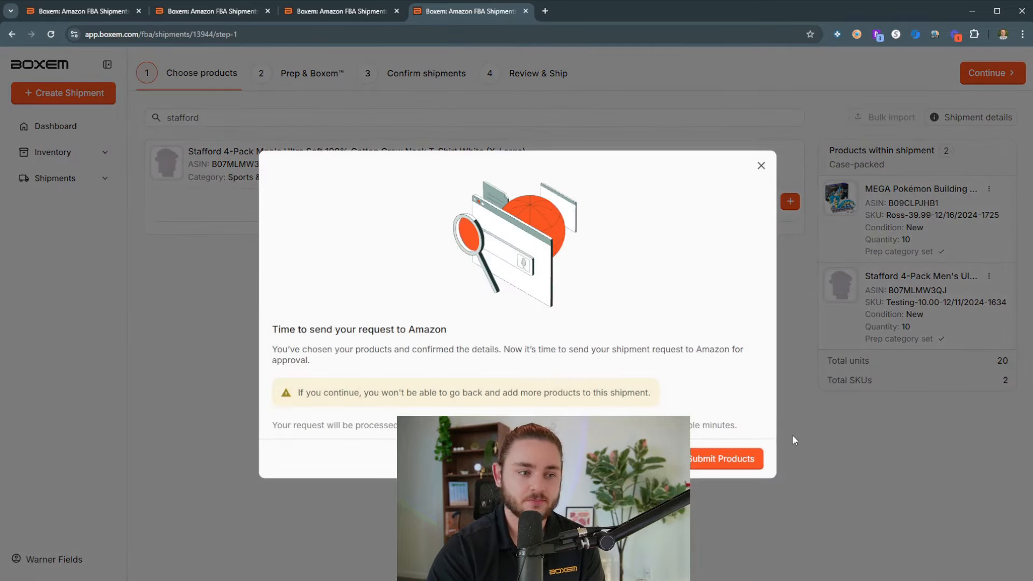
pyautogui.click(725, 458)
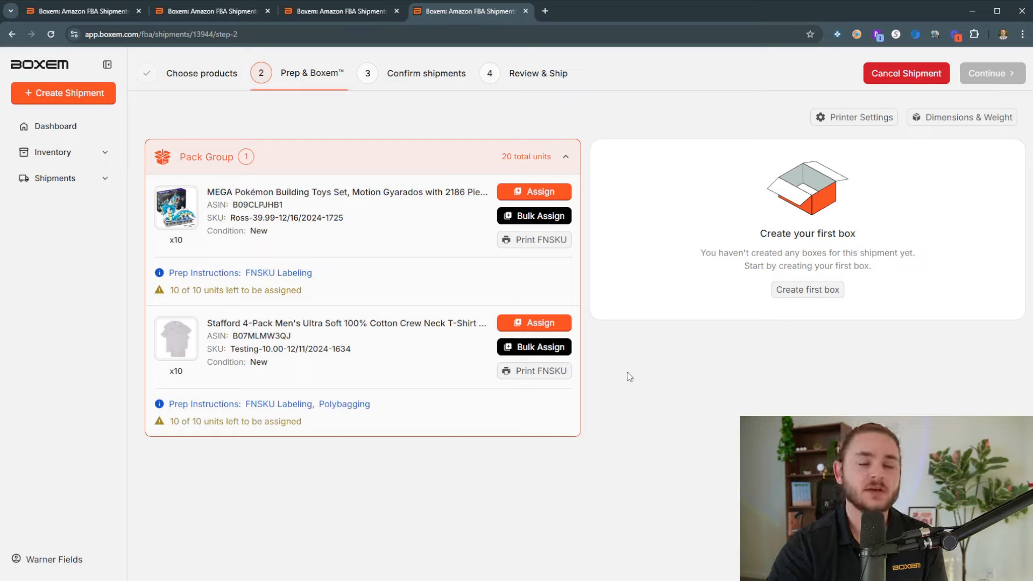
pyautogui.click(808, 290)
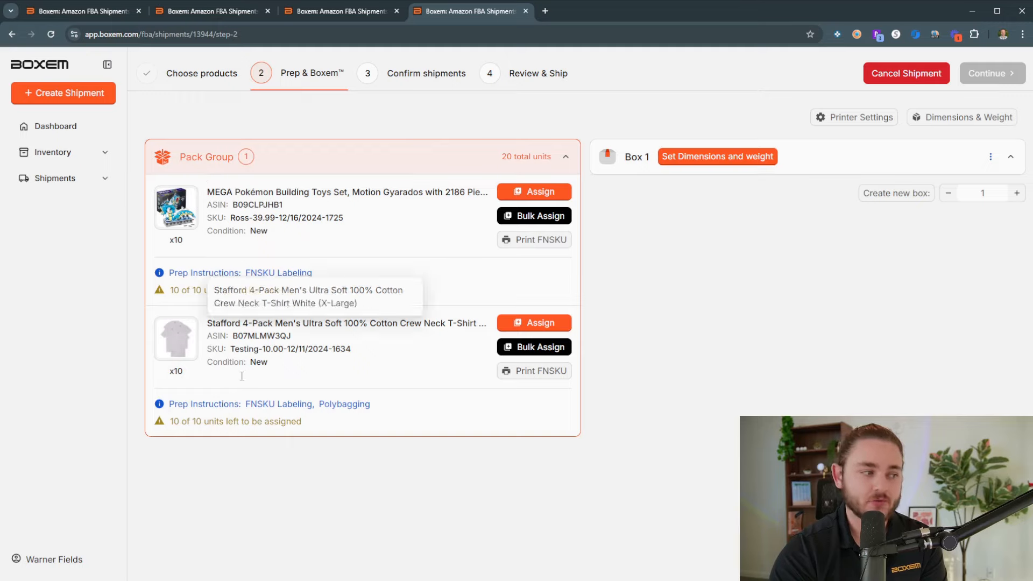
# Step: Examine the prep instructions listed for the Gyarados set and the Stafford T-shirts in the pack group
pyautogui.moveTo(276, 406)
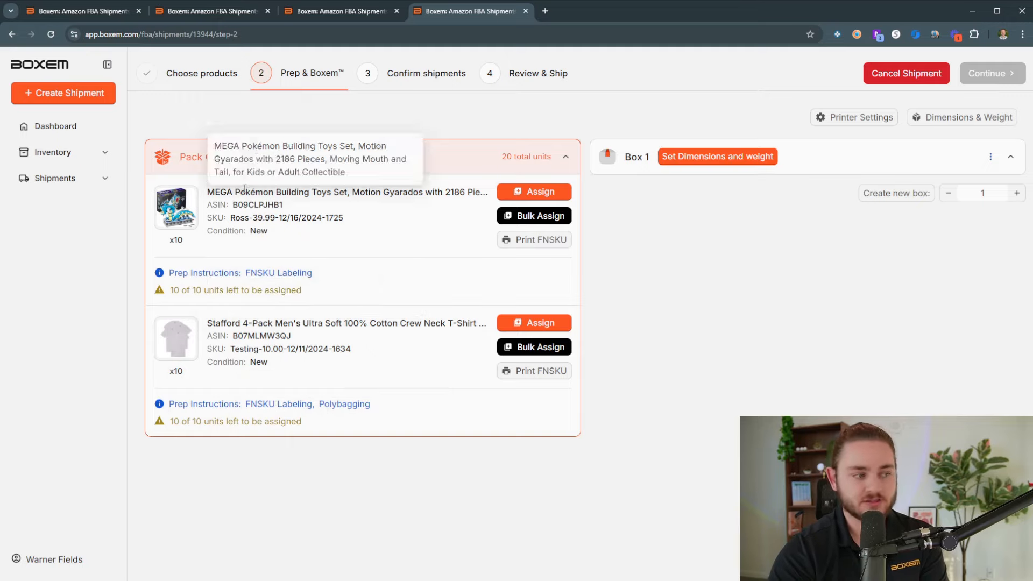
pyautogui.moveTo(246, 274); pyautogui.dragTo(324, 279)
pyautogui.click(308, 270)
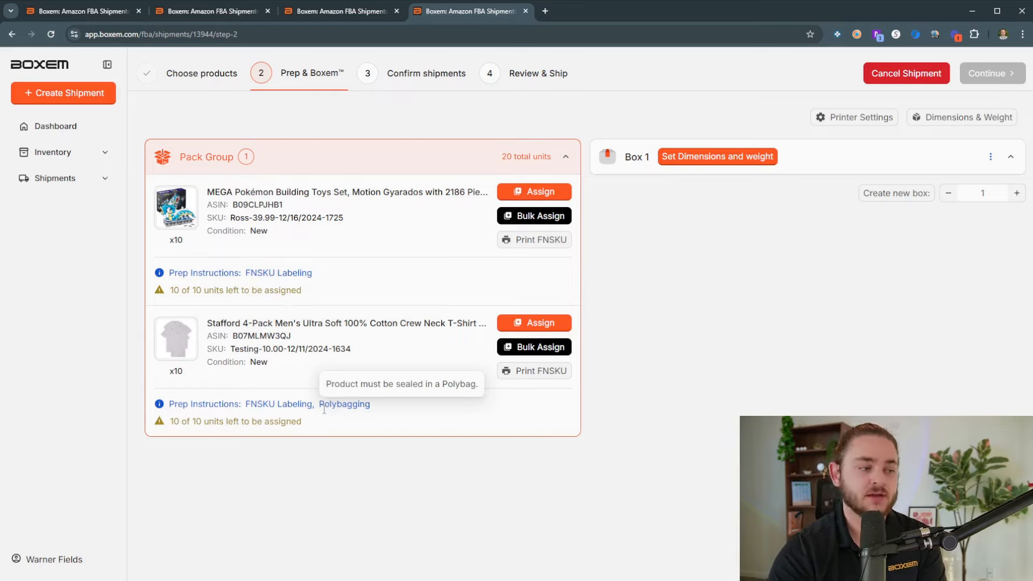
pyautogui.moveTo(324, 405); pyautogui.dragTo(371, 408)
pyautogui.click(377, 414)
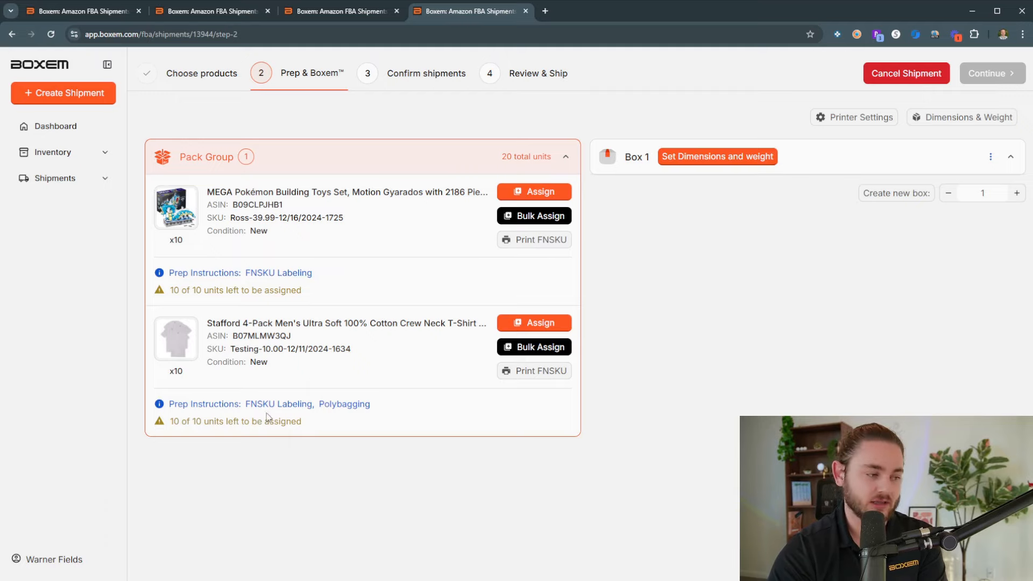
# Step: Assign 10 units of the Gyarados set to Box 1 manually and save the assignment
pyautogui.click(527, 193)
pyautogui.doubleClick(628, 258)
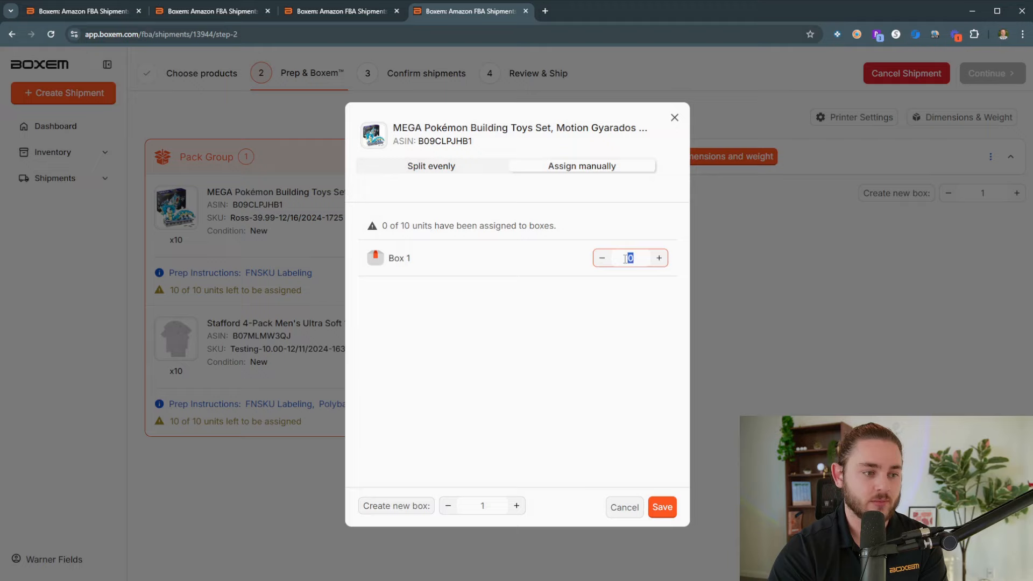
pyautogui.write('10')
pyautogui.click(661, 507)
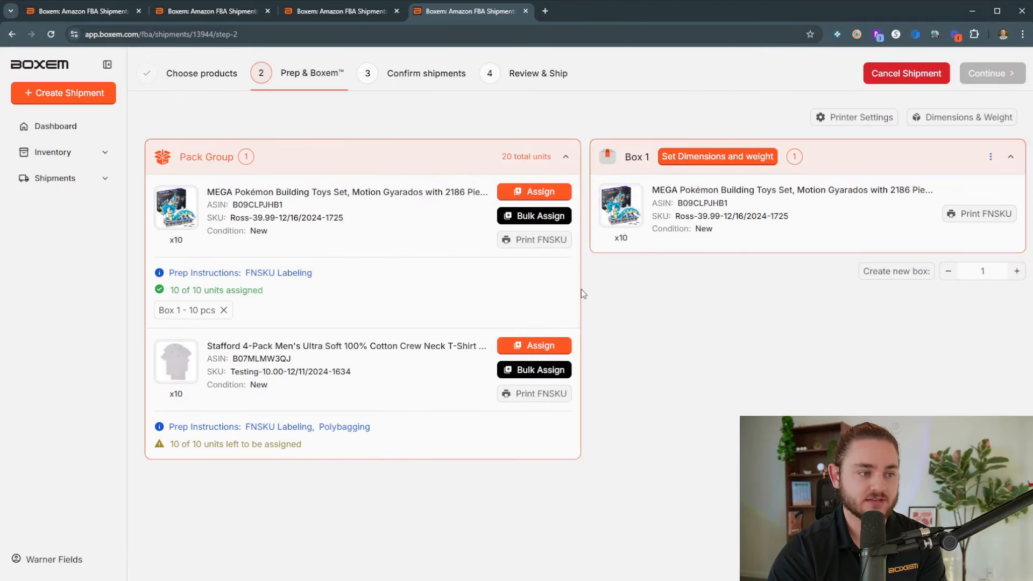
# Step: Bulk assign the Stafford T-shirts as 10 units per box in 1 box, saving with FBA box label printing
pyautogui.click(547, 223)
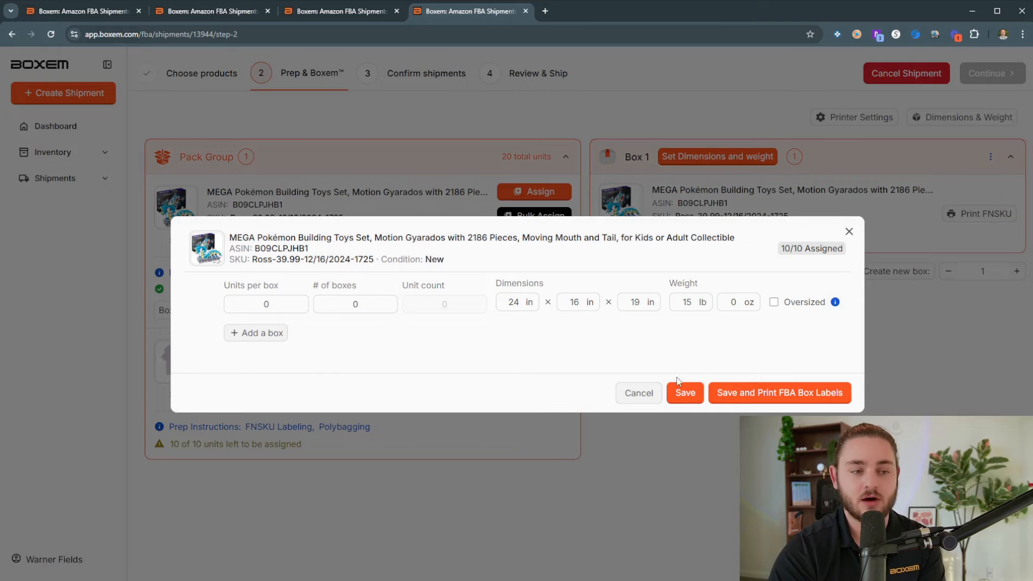
pyautogui.click(848, 233)
pyautogui.click(519, 366)
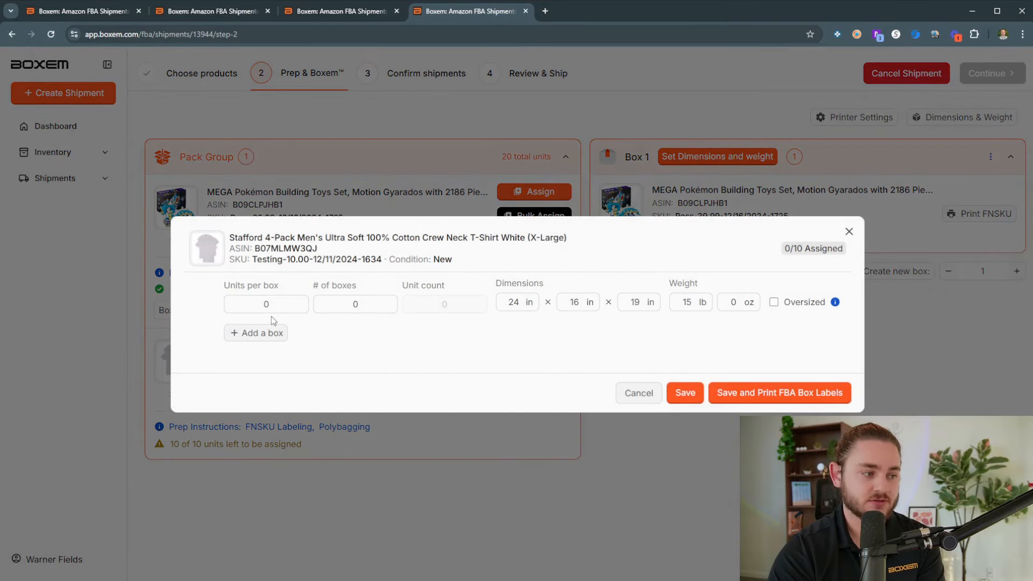
pyautogui.click(267, 305)
pyautogui.write('10')
pyautogui.click(343, 304)
pyautogui.write('1')
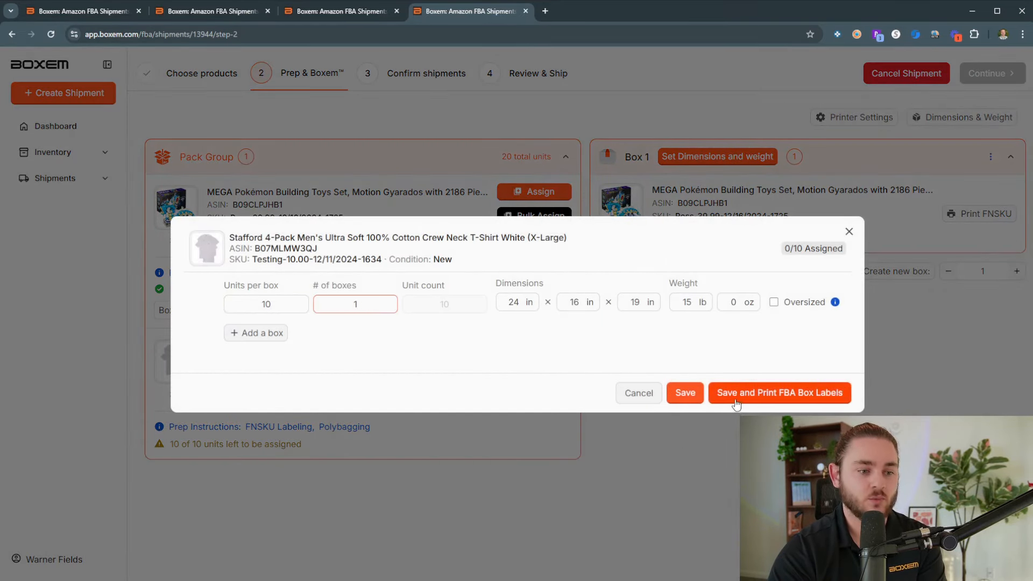
pyautogui.click(776, 393)
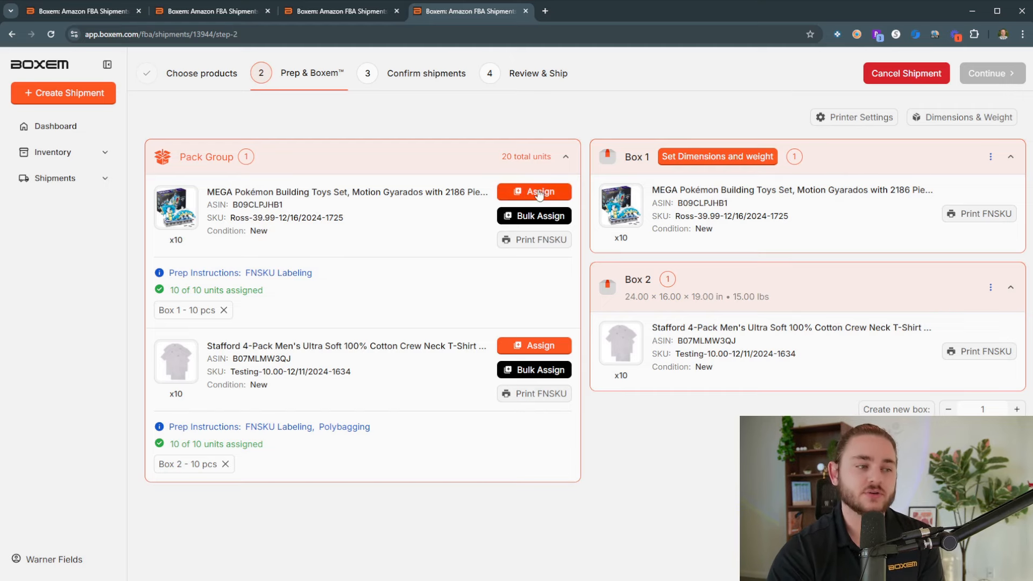
# Step: Set Box 1 to 24 × 16 × 19 in and 50 lb, and print 1 FNSKU label for its Gyarados set
pyautogui.click(717, 157)
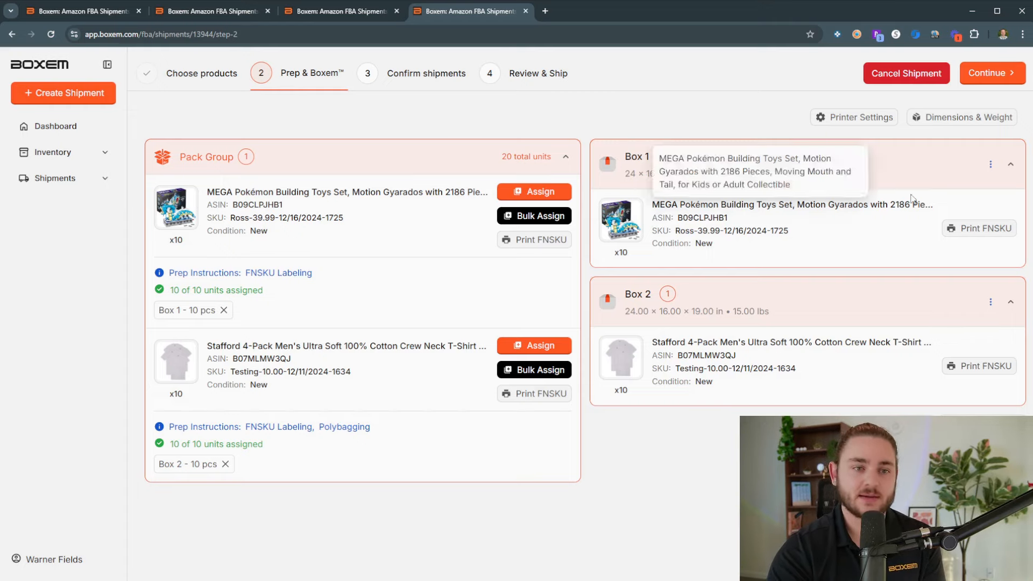
pyautogui.click(975, 232)
pyautogui.doubleClick(535, 381)
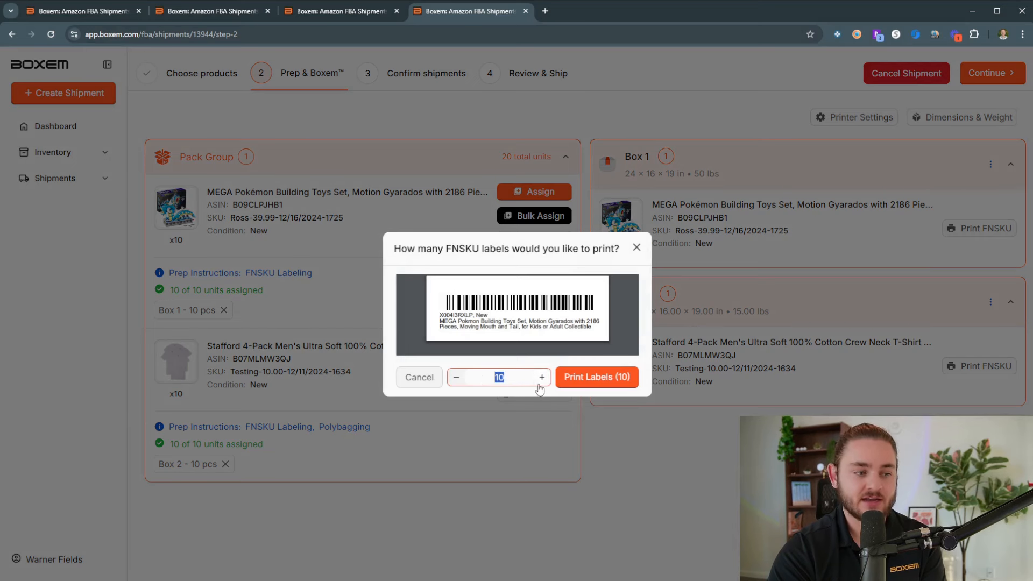
pyautogui.write('1')
pyautogui.click(595, 379)
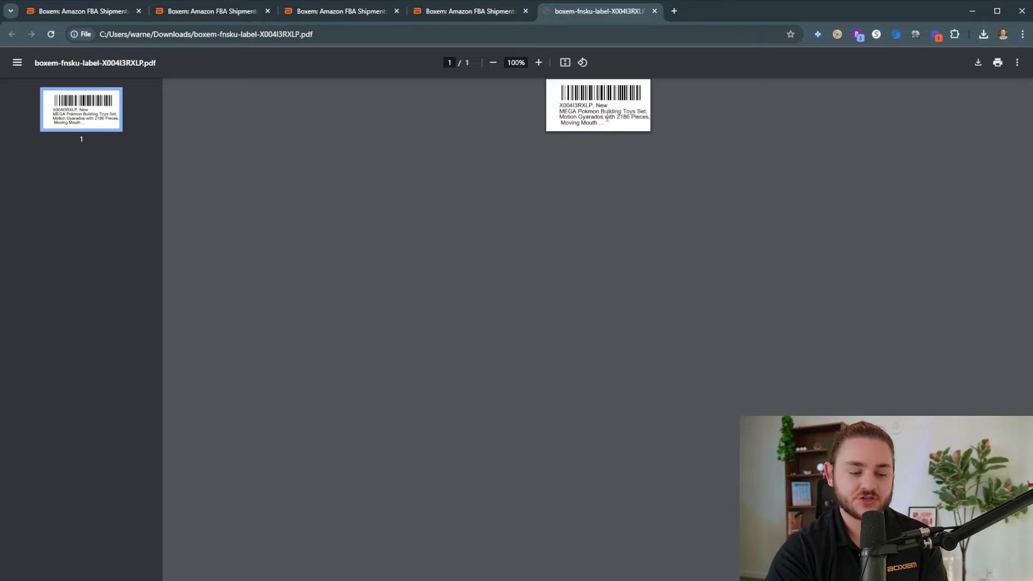
# Step: Return from the label PDF to the shipment and submit its pack groups
pyautogui.click(481, 15)
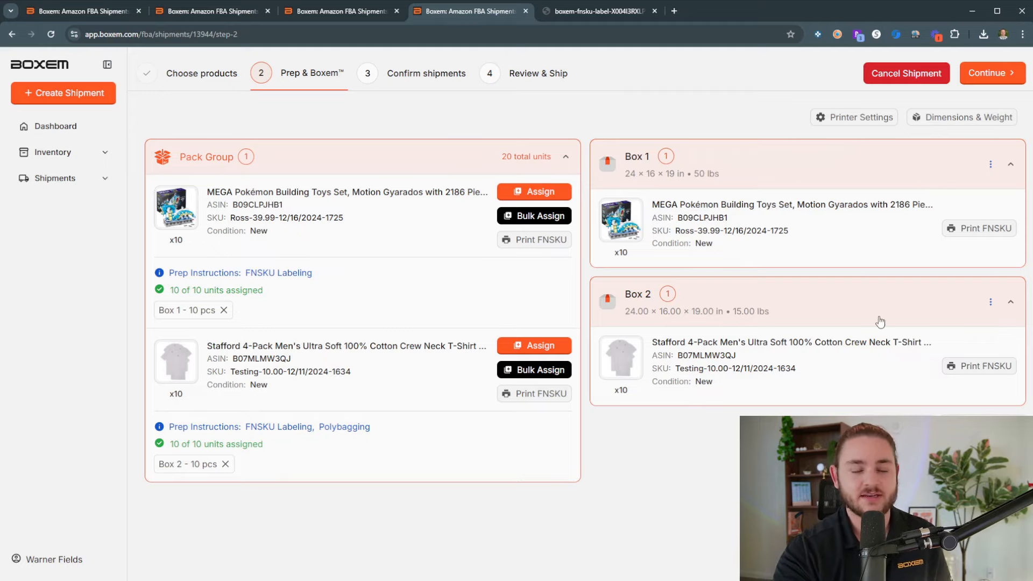
pyautogui.click(982, 80)
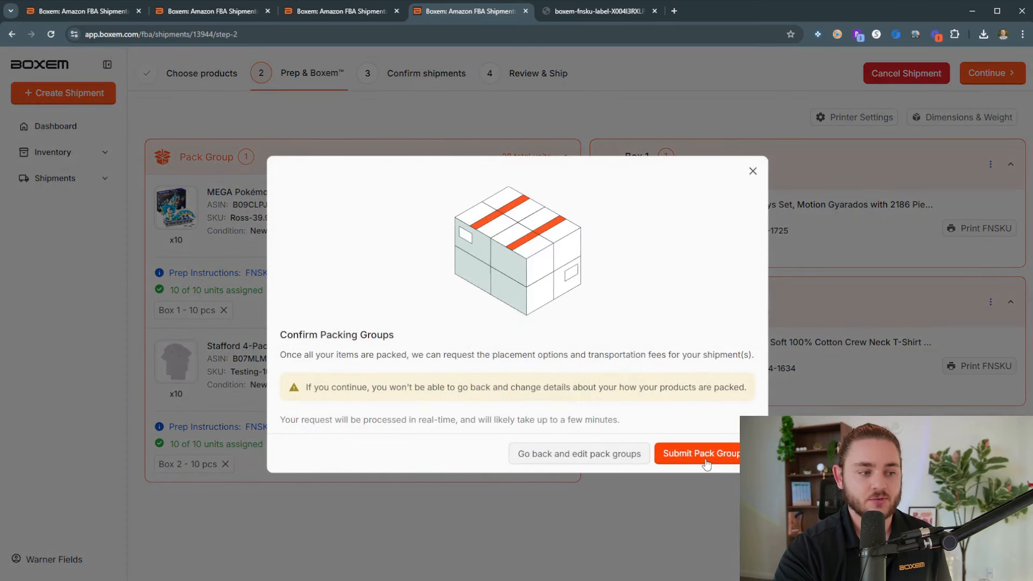
pyautogui.click(705, 454)
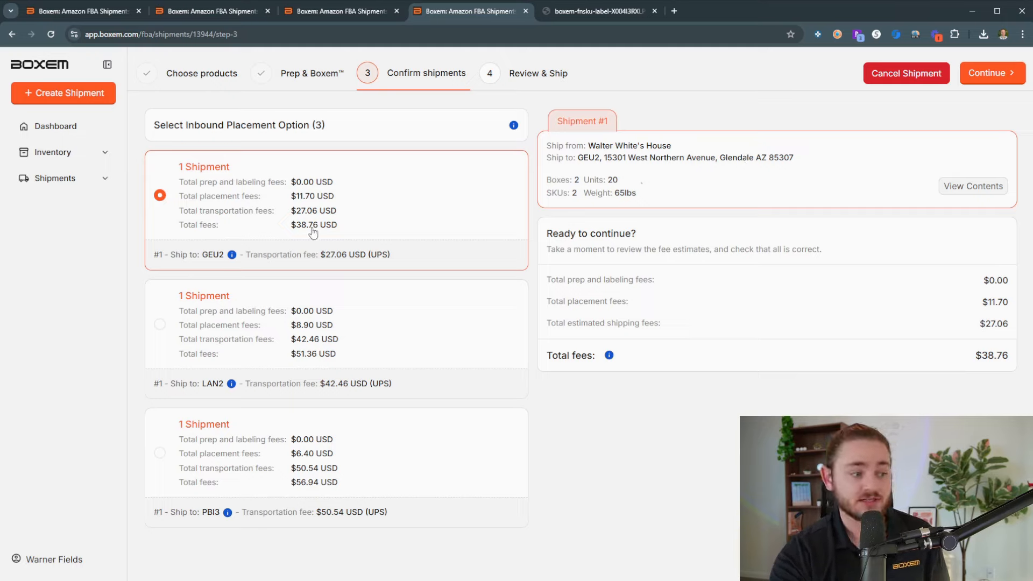
# Step: Compare the destinations and fee estimates of the GEU2, LAN2 and PBI3 inbound placement options
pyautogui.click(415, 325)
pyautogui.click(446, 495)
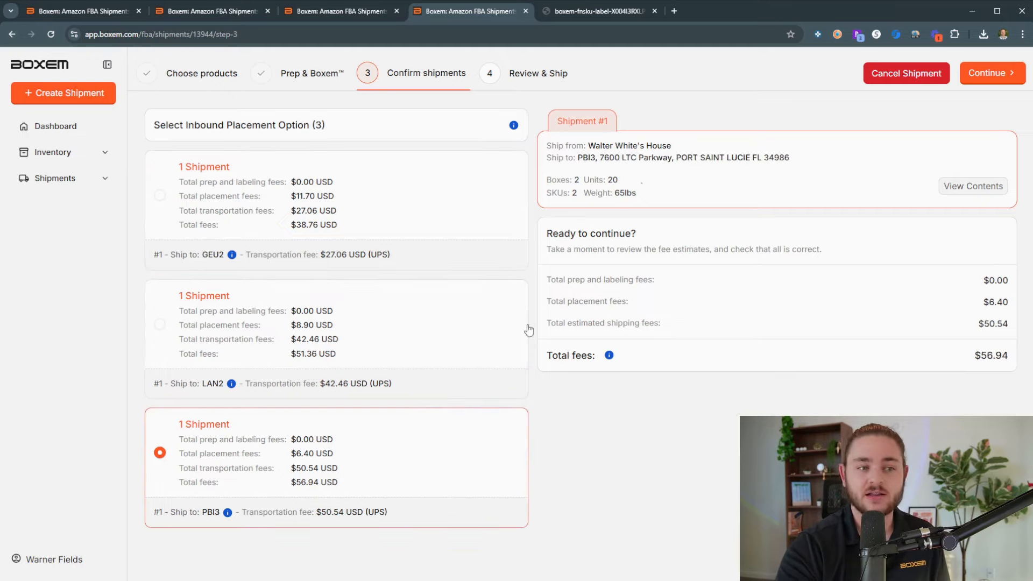
pyautogui.click(479, 350)
pyautogui.click(436, 231)
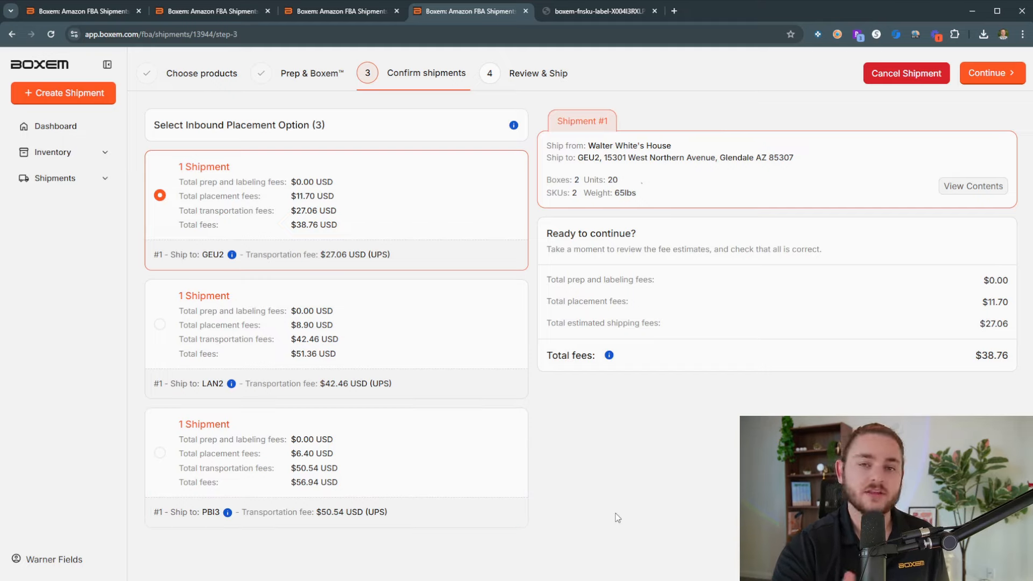
pyautogui.click(390, 338)
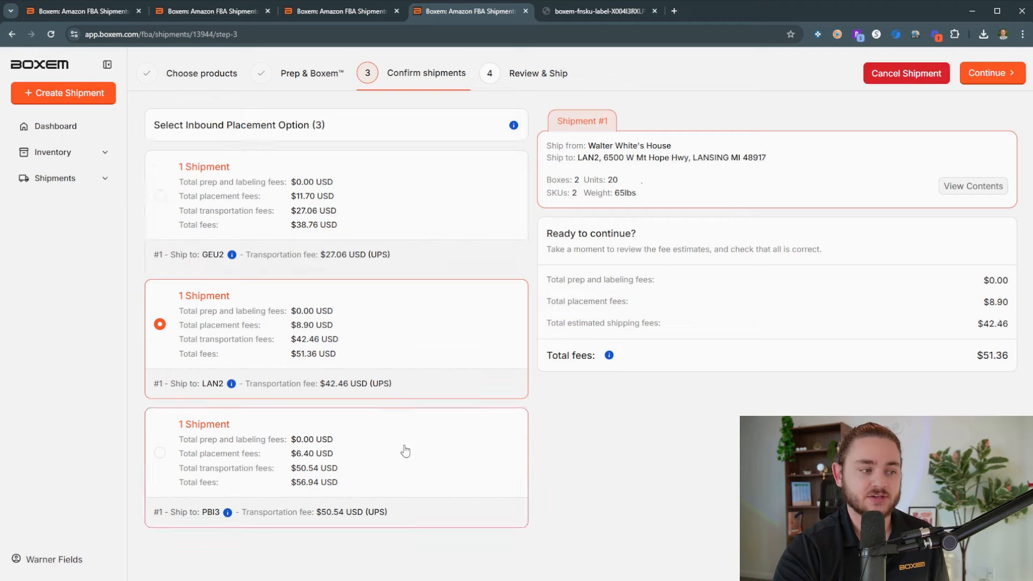
pyautogui.click(406, 452)
pyautogui.click(402, 244)
pyautogui.click(414, 328)
pyautogui.click(418, 443)
pyautogui.click(421, 315)
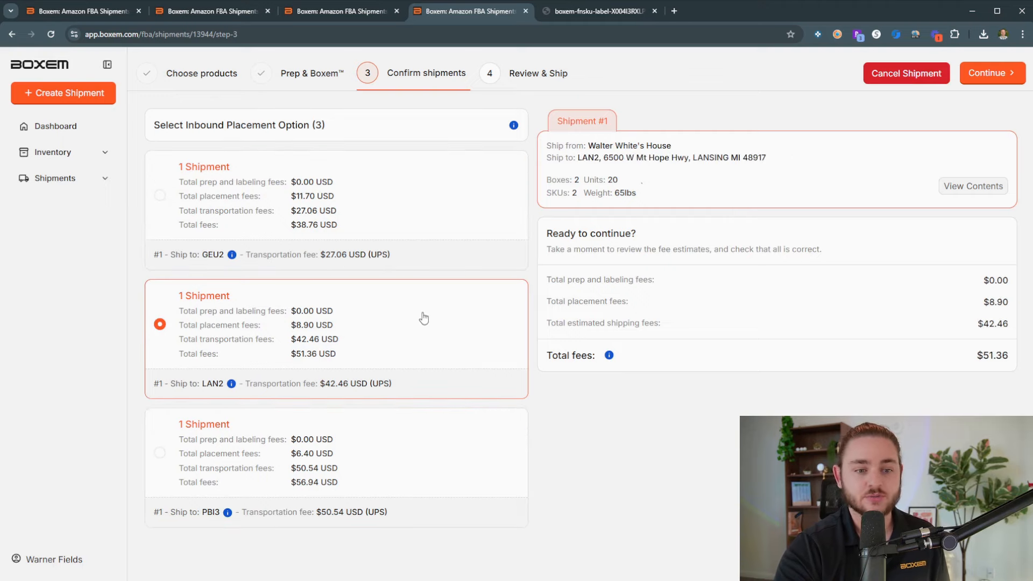
# Step: Select the GEU2 inbound placement option, check its total fees, and confirm the shipment
pyautogui.click(428, 249)
pyautogui.moveTo(976, 355); pyautogui.dragTo(1012, 354)
pyautogui.click(993, 422)
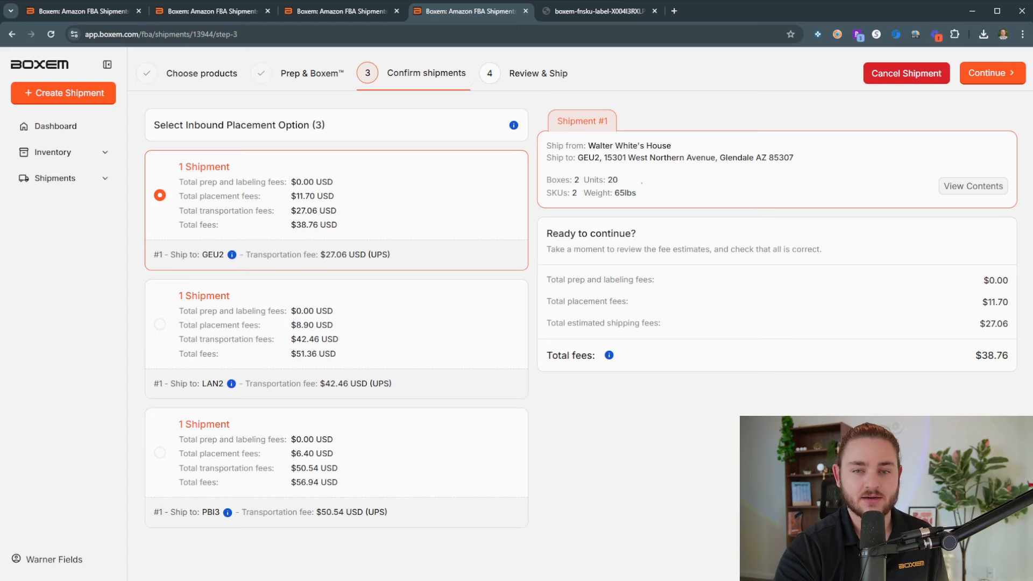
pyautogui.click(993, 85)
pyautogui.click(703, 460)
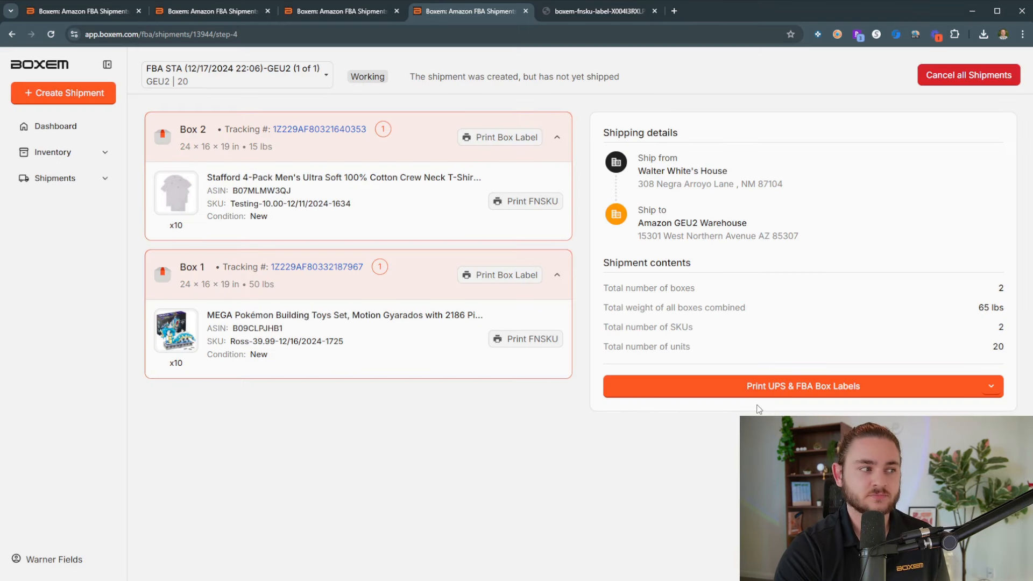
# Step: Print the UPS and FBA box labels for the shipment and look through the resulting PDF
pyautogui.click(791, 387)
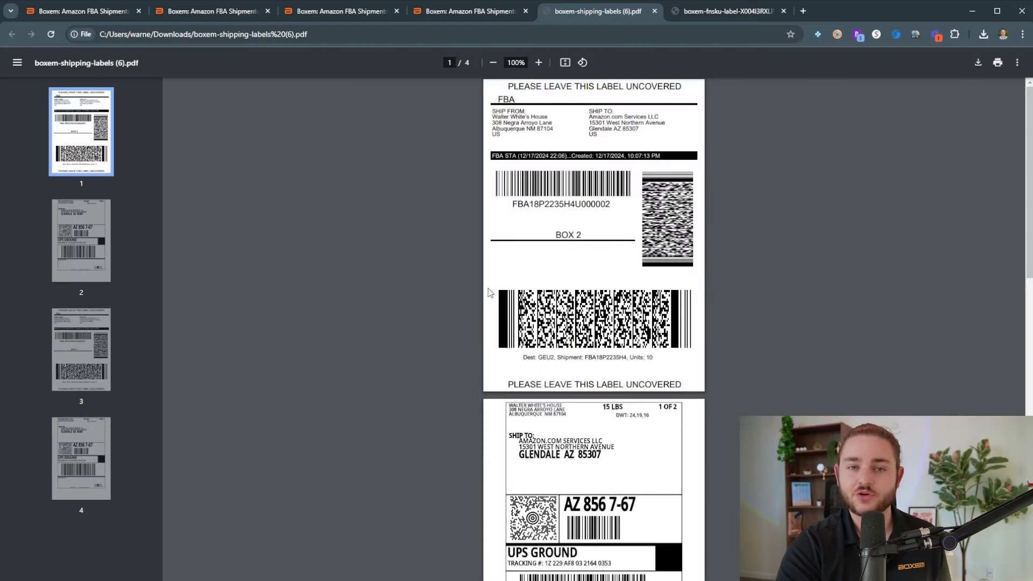
pyautogui.scroll(-1, 588, 347)
pyautogui.scroll(1, 589, 307)
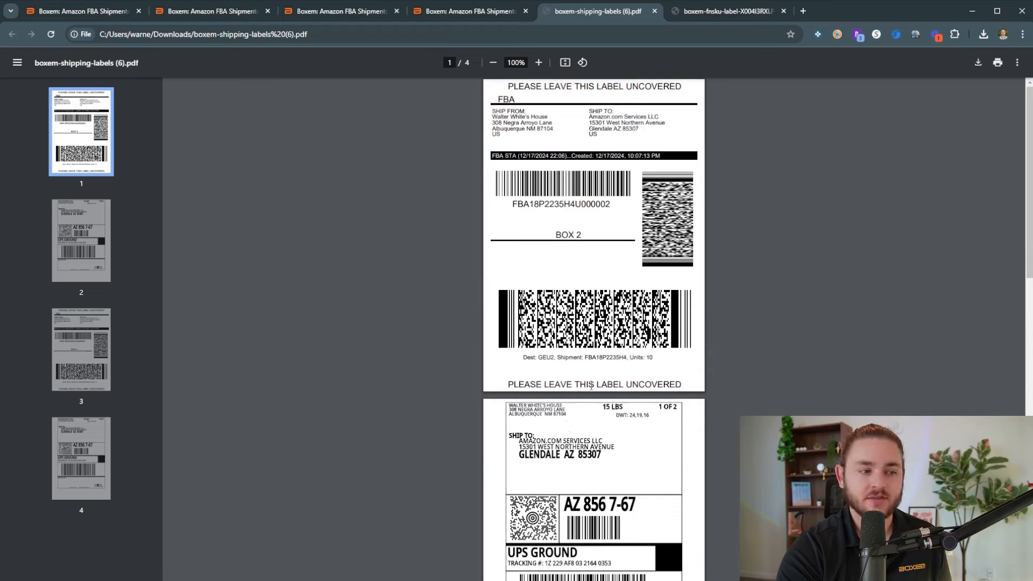